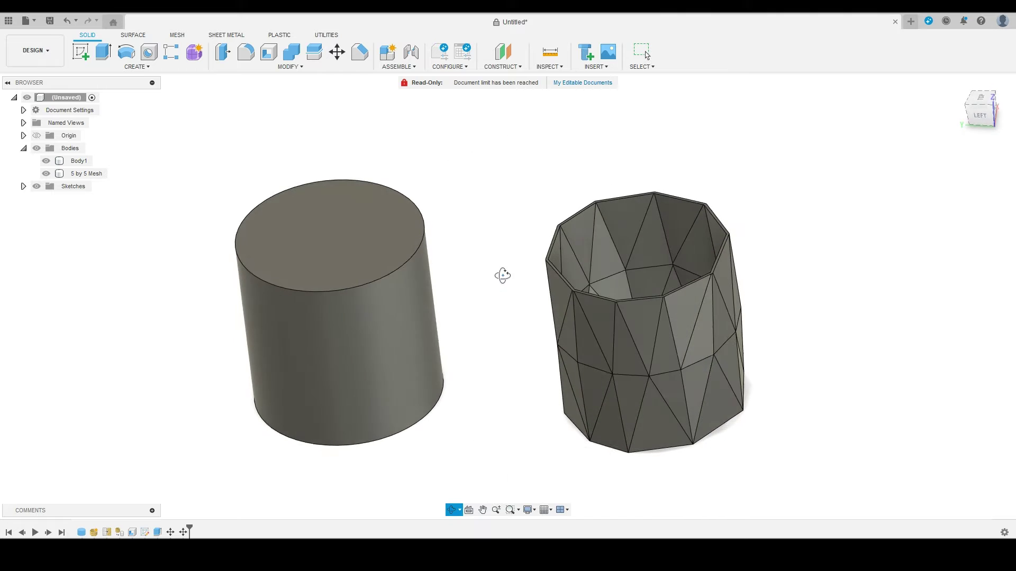
Create a cylinder on the XY plane at the origin, 127 mm diameter and 127 mm tall.
left_click_drag(511, 319, 528, 251)
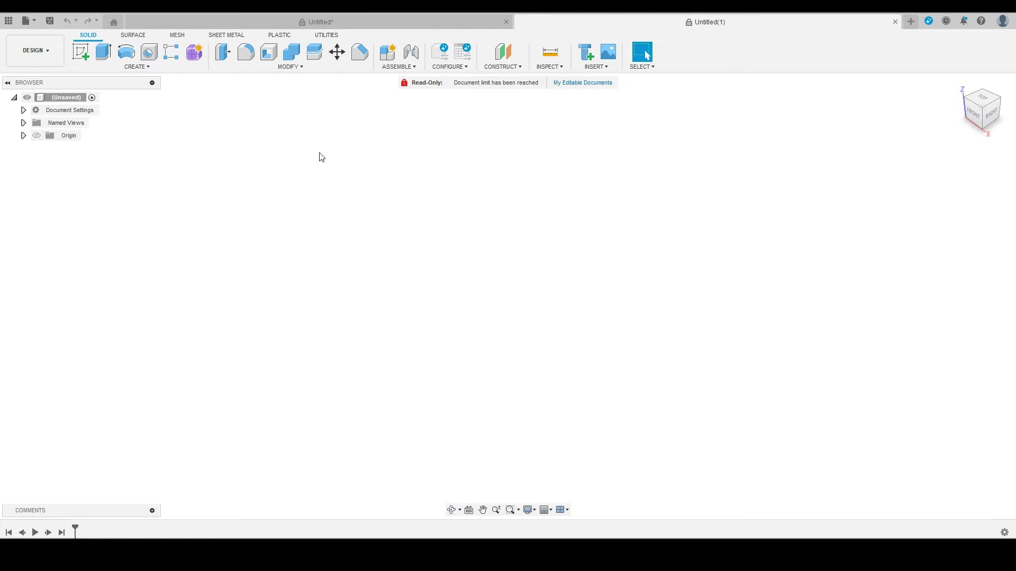
left_click(138, 66)
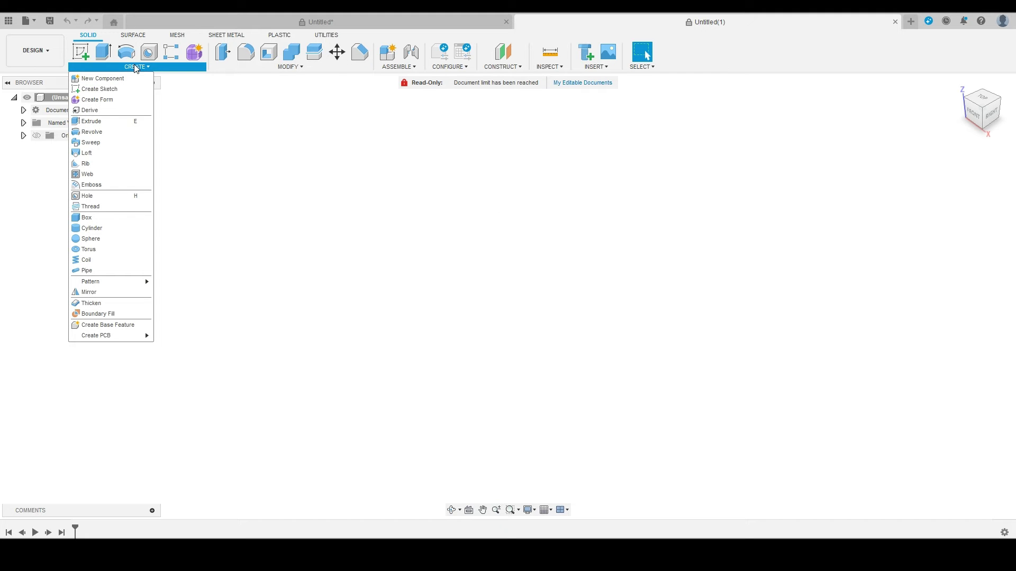
left_click(93, 228)
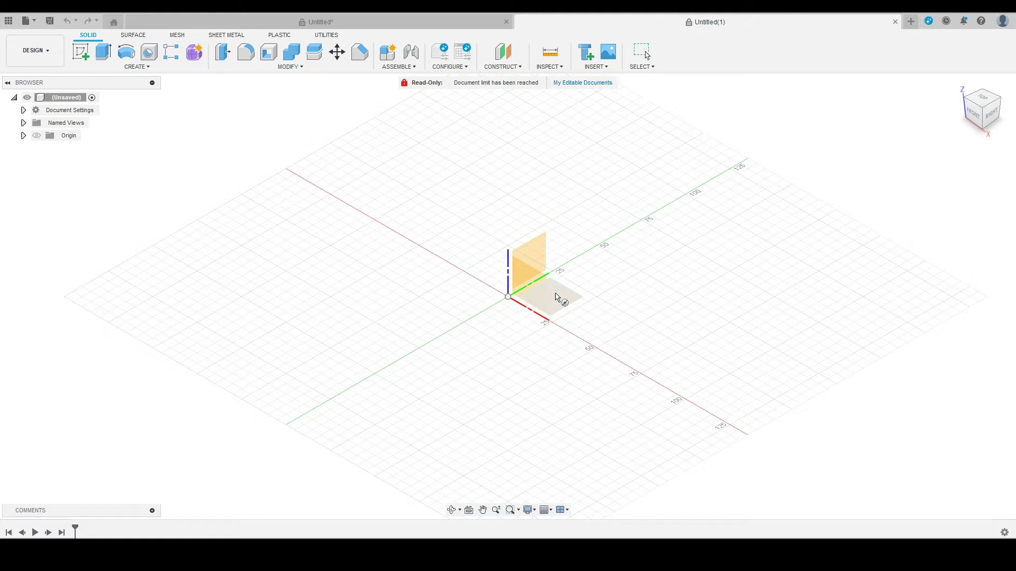
left_click(555, 297)
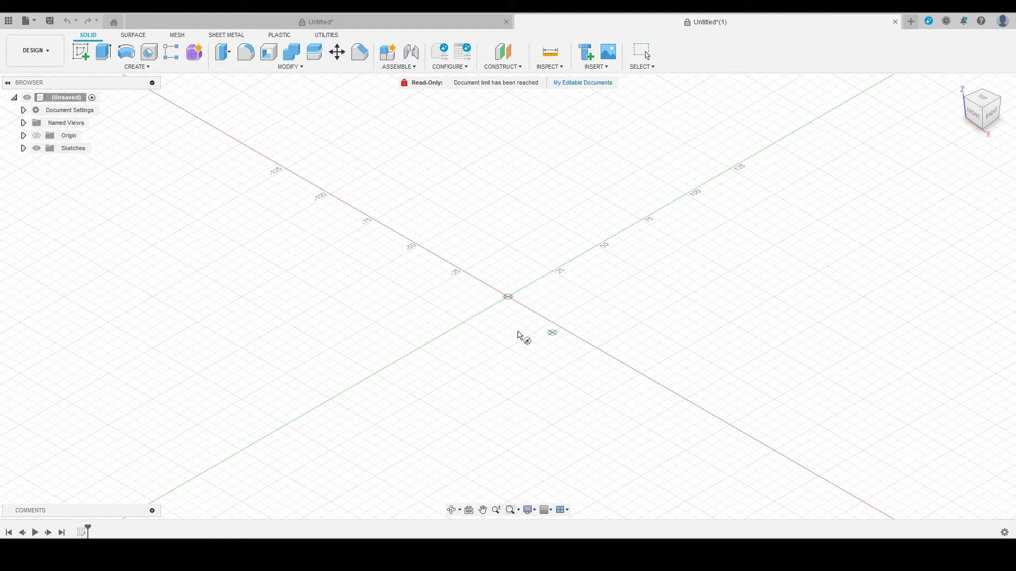
left_click(508, 297)
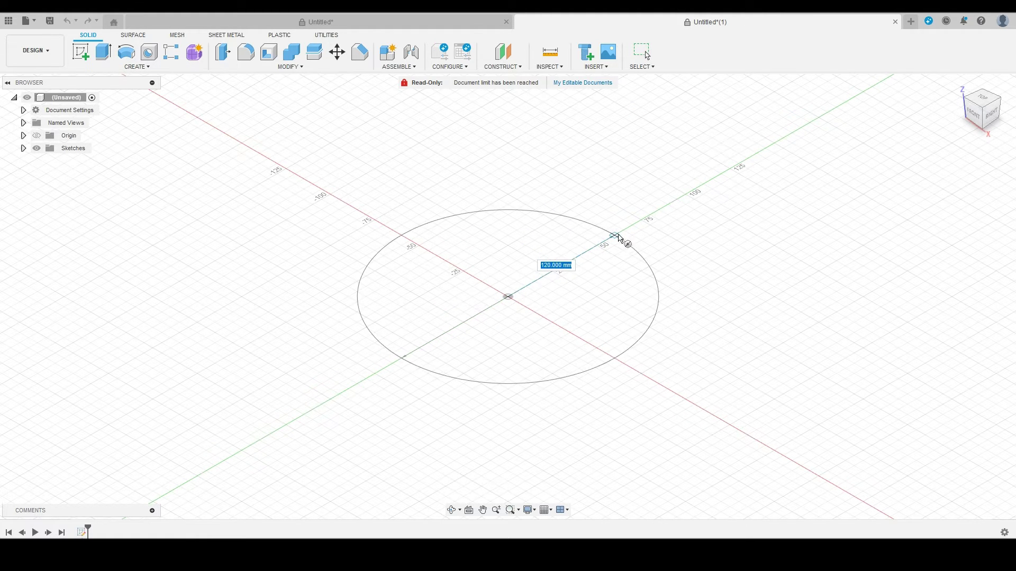
type("127")
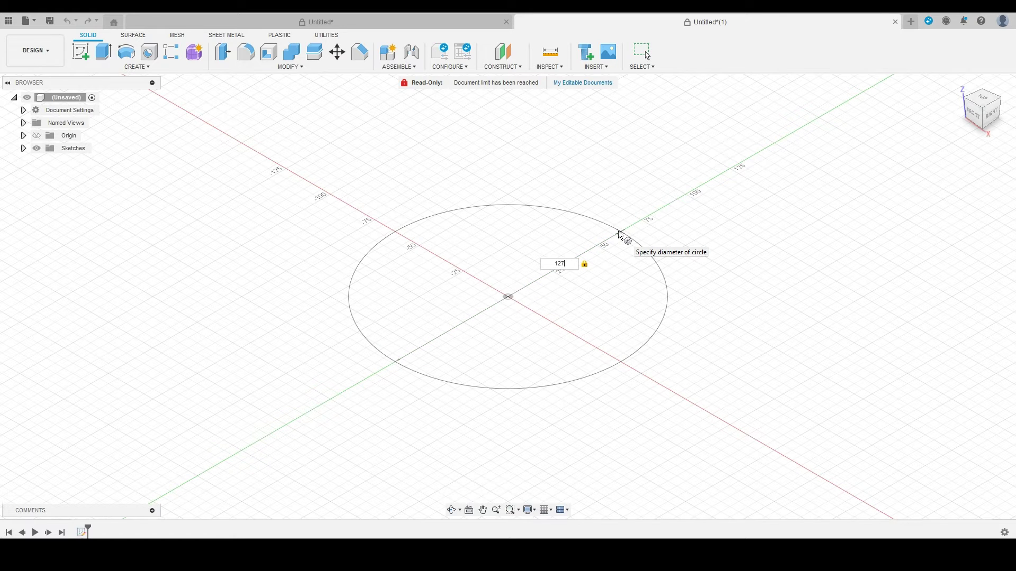
key("Return")
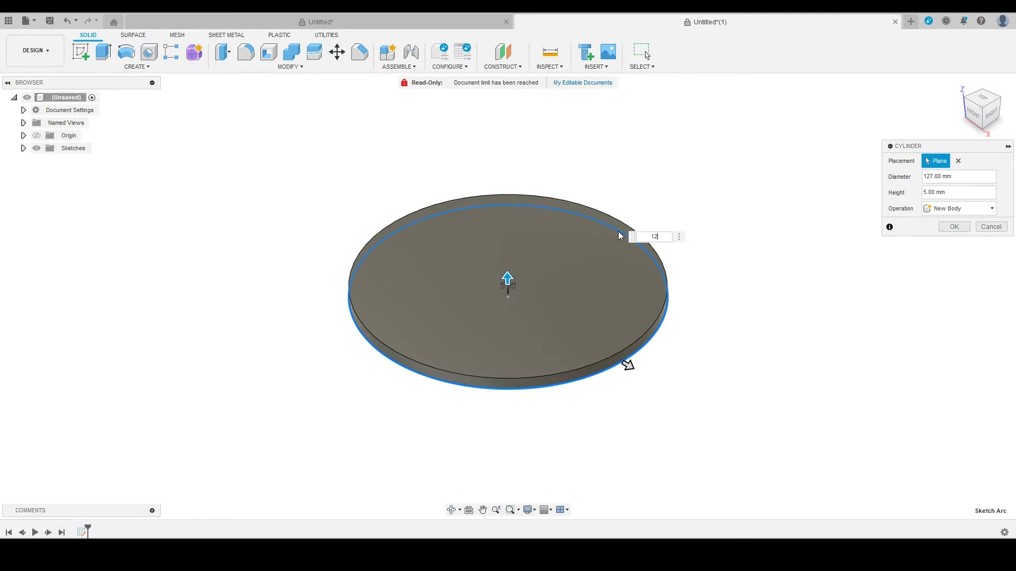
type("127")
key("Return")
scroll(630, 248, "down", 5)
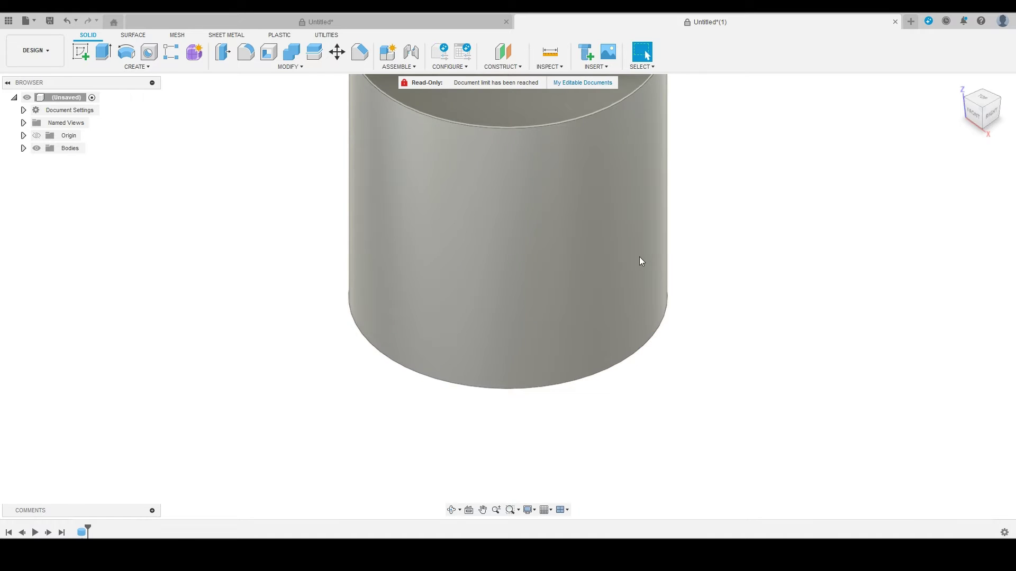
scroll(582, 423, "up", 3)
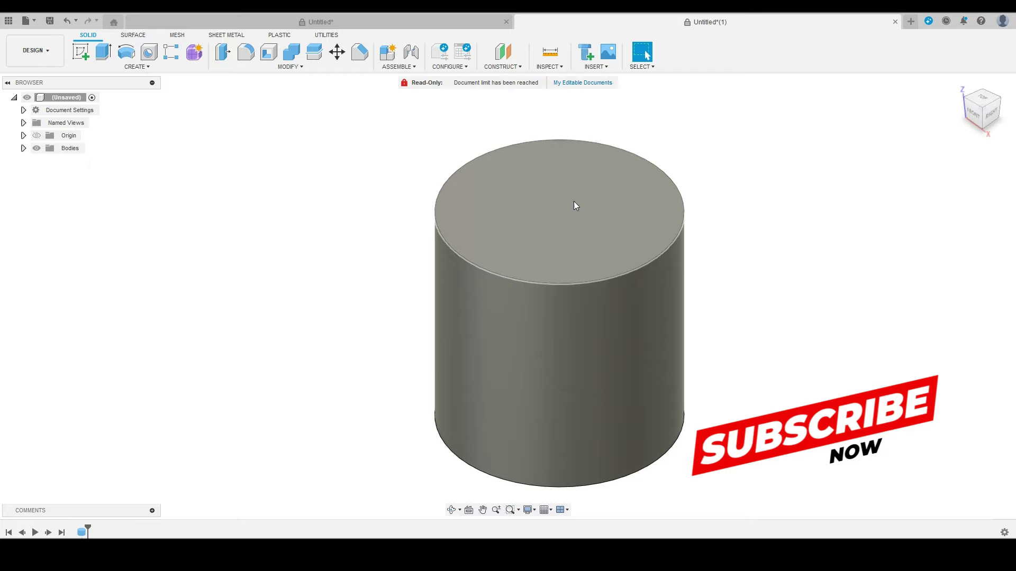
Tessellate the cylinder body into a mesh at High refinement and view it side-on.
left_click(178, 35)
left_click_drag(368, 112, 801, 497)
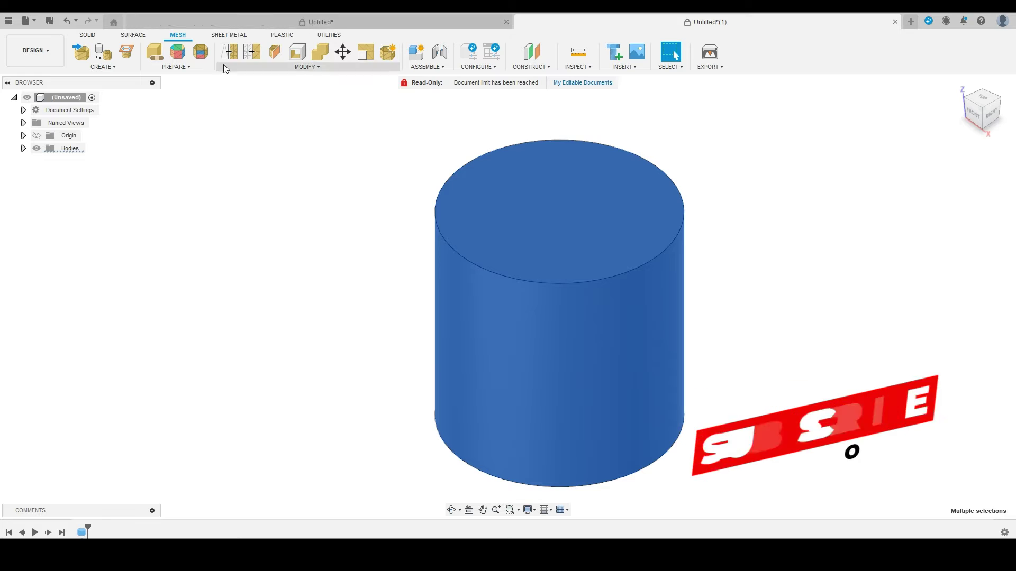
left_click(104, 55)
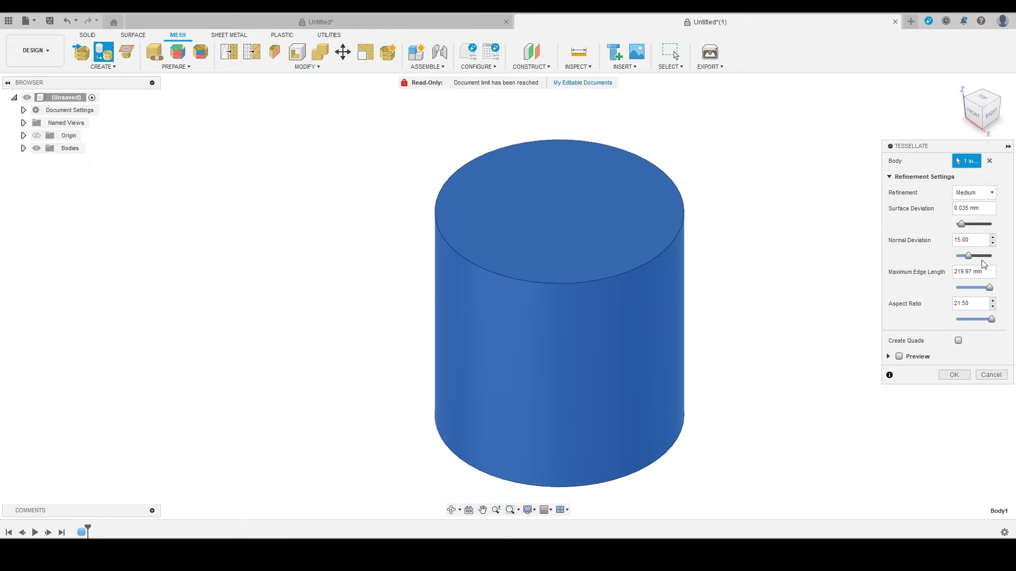
left_click(988, 194)
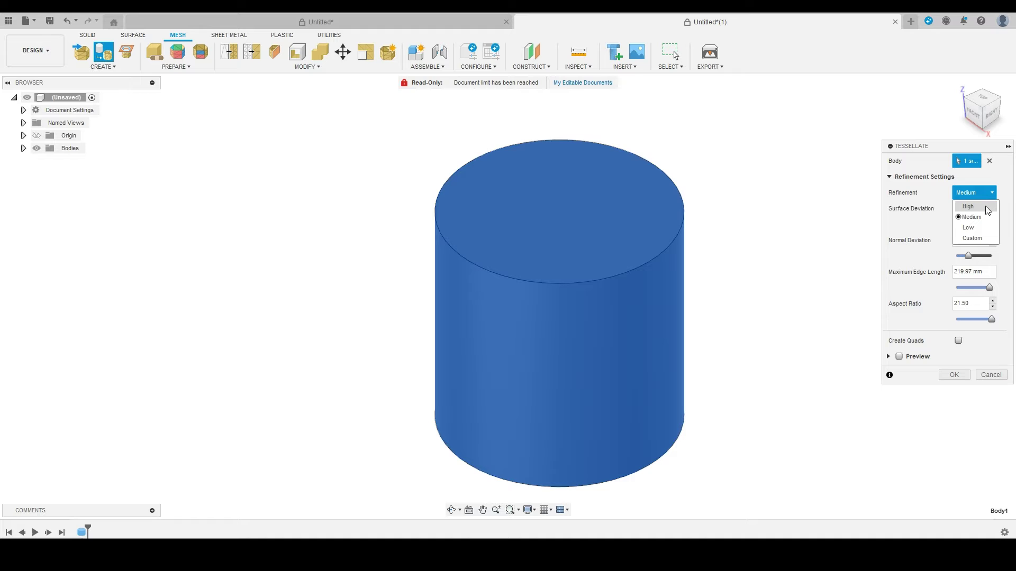
left_click(987, 208)
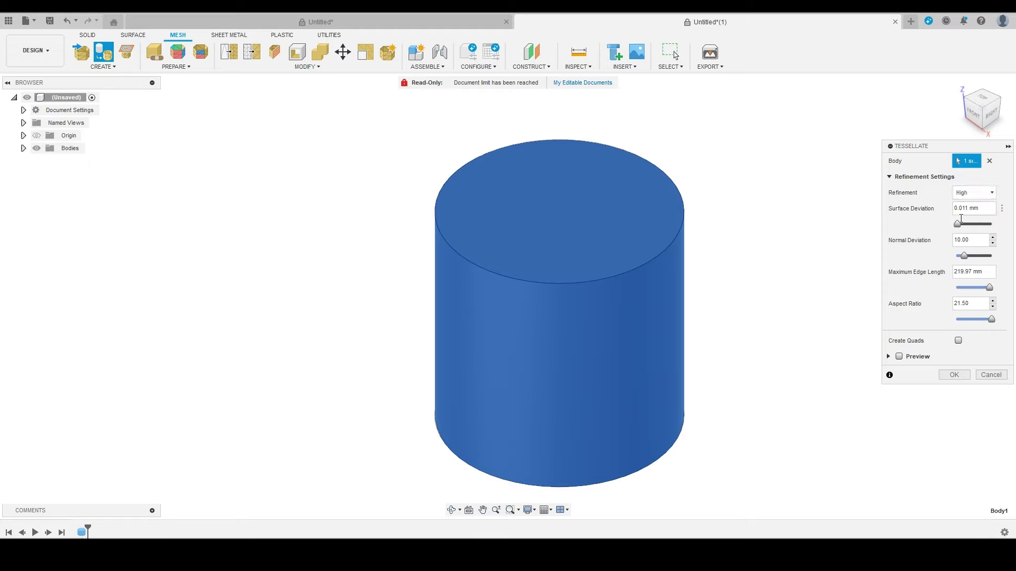
left_click(954, 375)
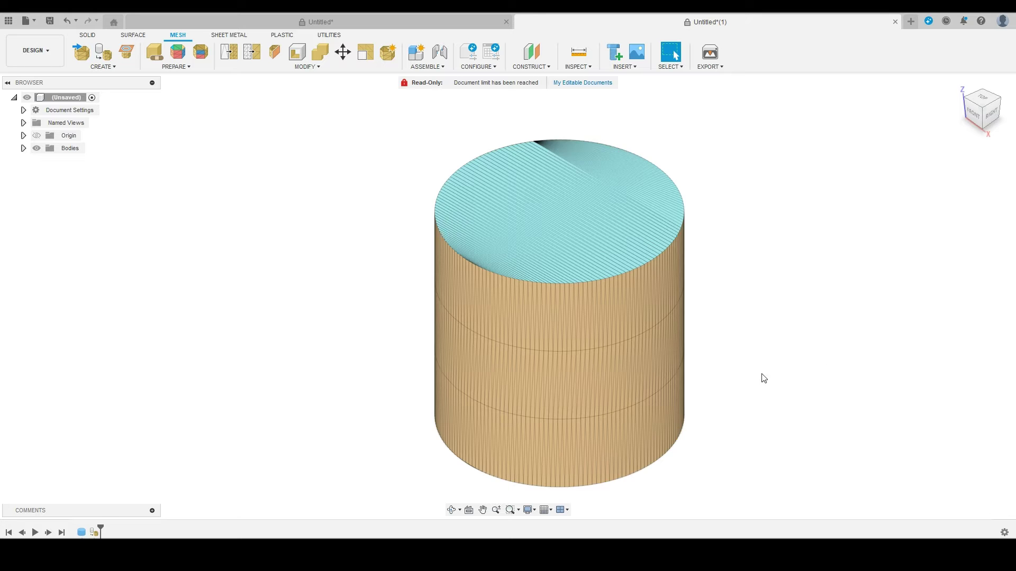
left_click(453, 510)
left_click_drag(531, 399, 491, 368)
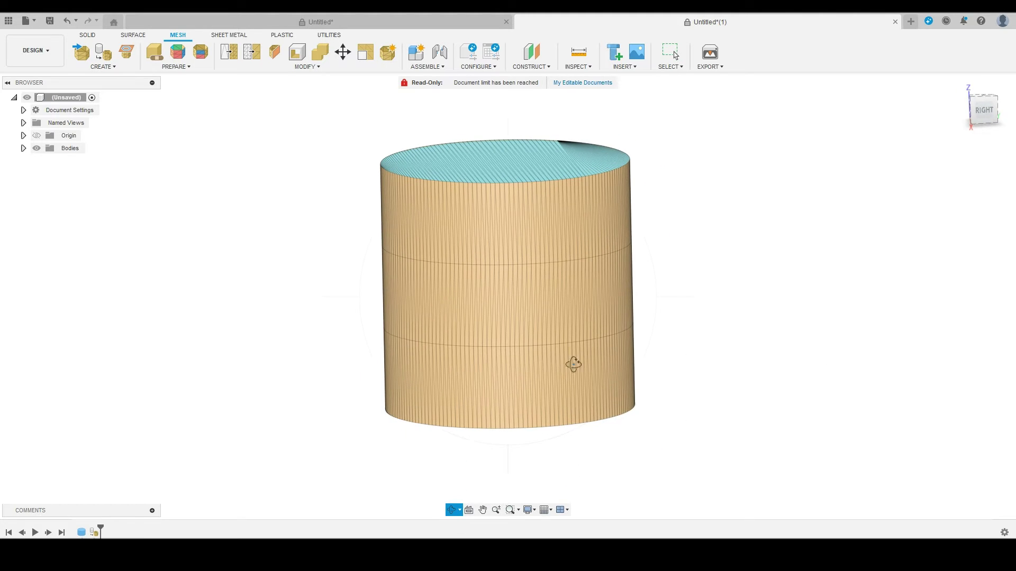
key("Escape")
left_click(313, 24)
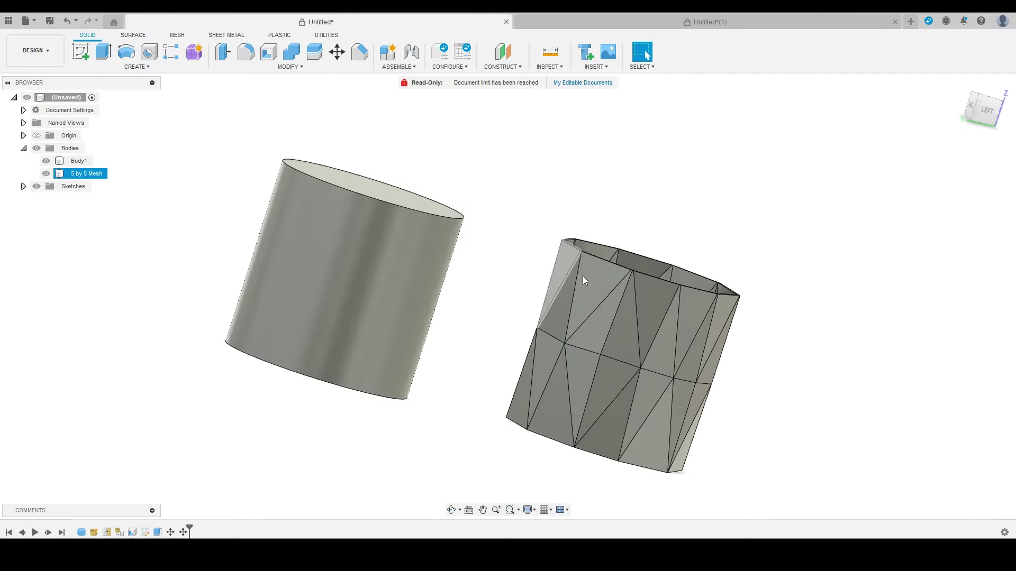
left_click(46, 162)
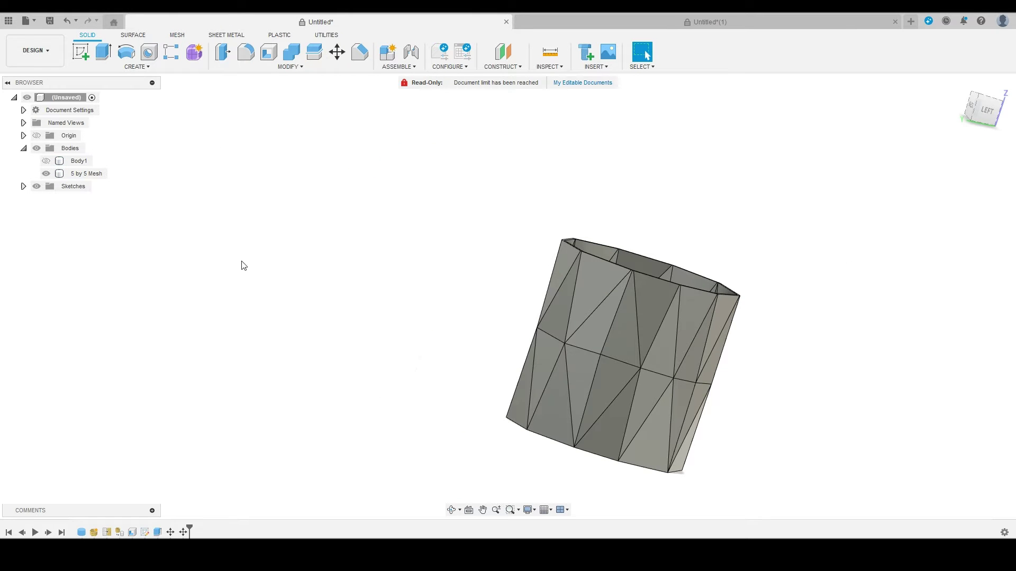
left_click(451, 510)
left_click_drag(583, 398, 524, 312)
left_click(578, 24)
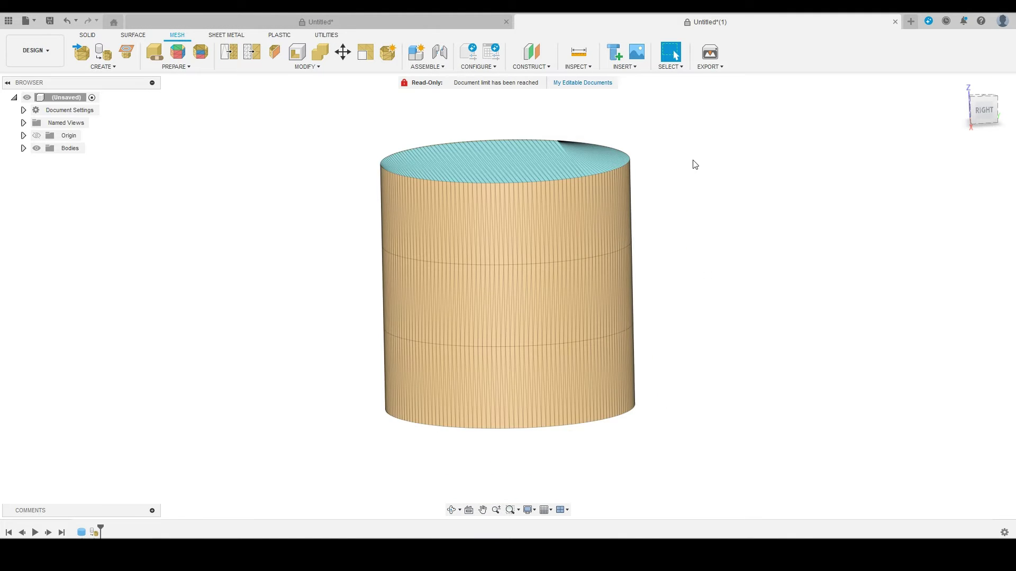
left_click_drag(330, 112, 766, 454)
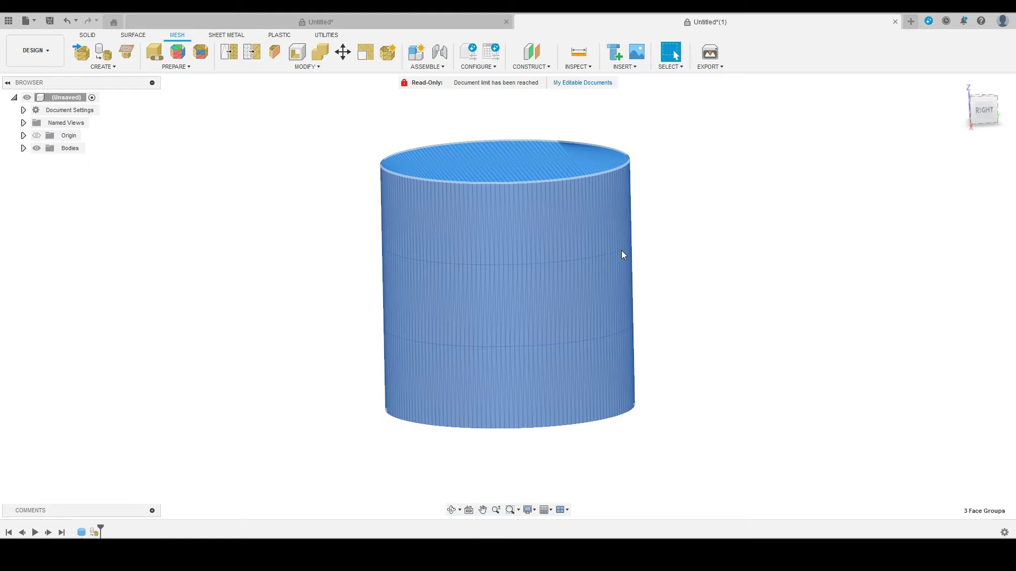
Start a mesh Reduce using the Face Count type with preview enabled.
left_click(251, 53)
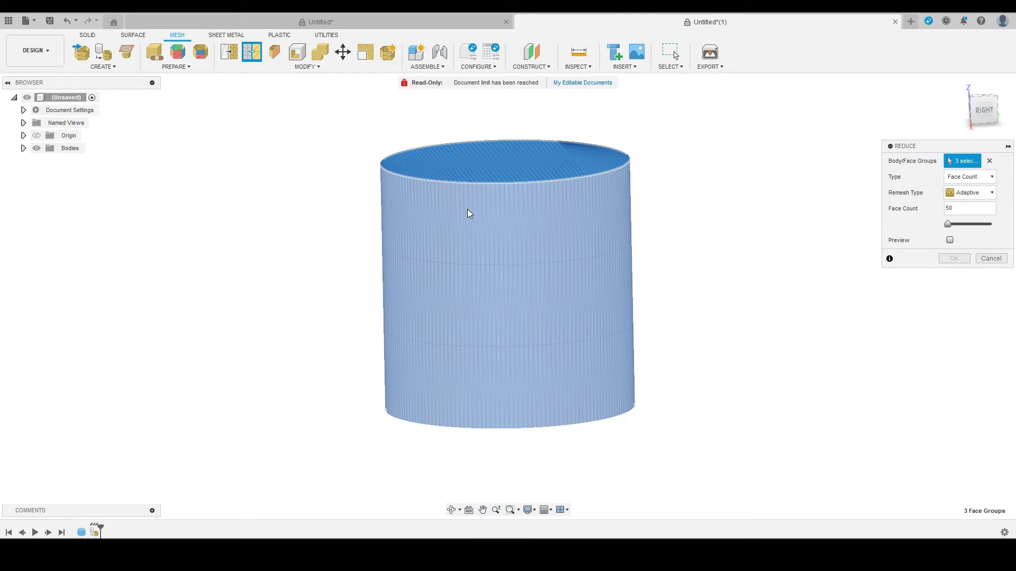
left_click(989, 178)
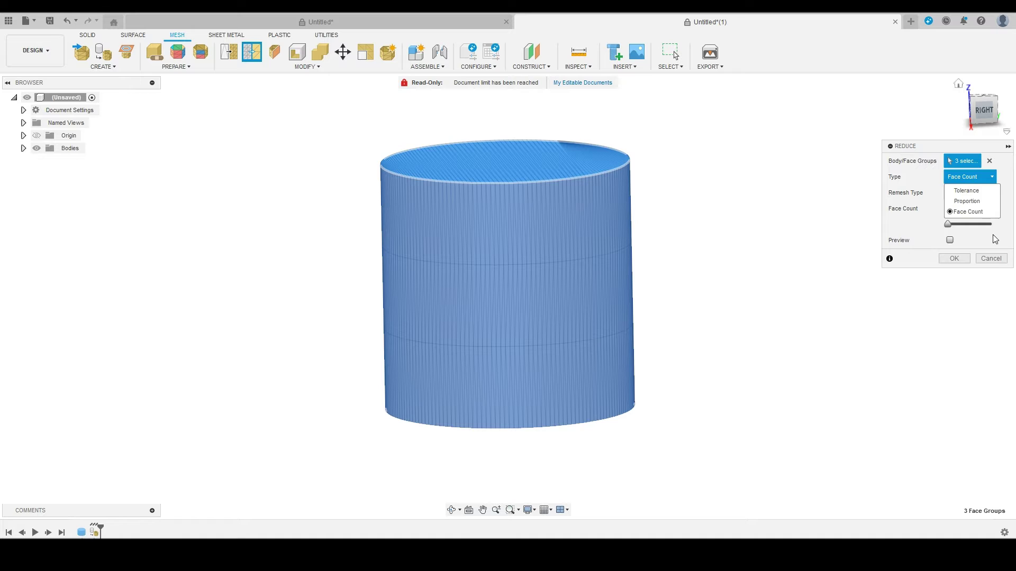
left_click(975, 213)
double_click(951, 208)
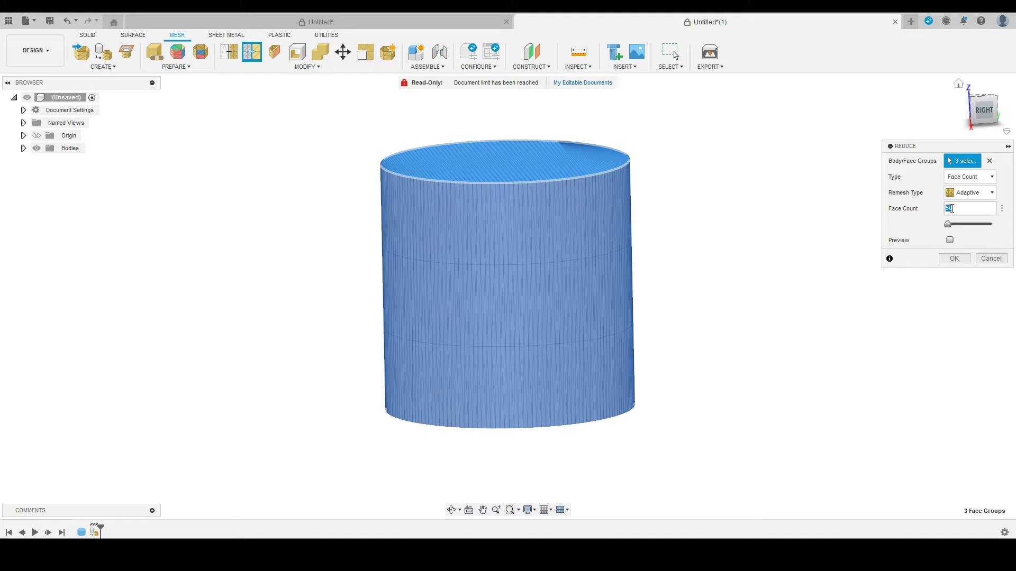
mouse_move(951, 227)
left_mouse_down()
mouse_move(995, 233)
mouse_move(950, 228)
left_mouse_up()
left_click(950, 240)
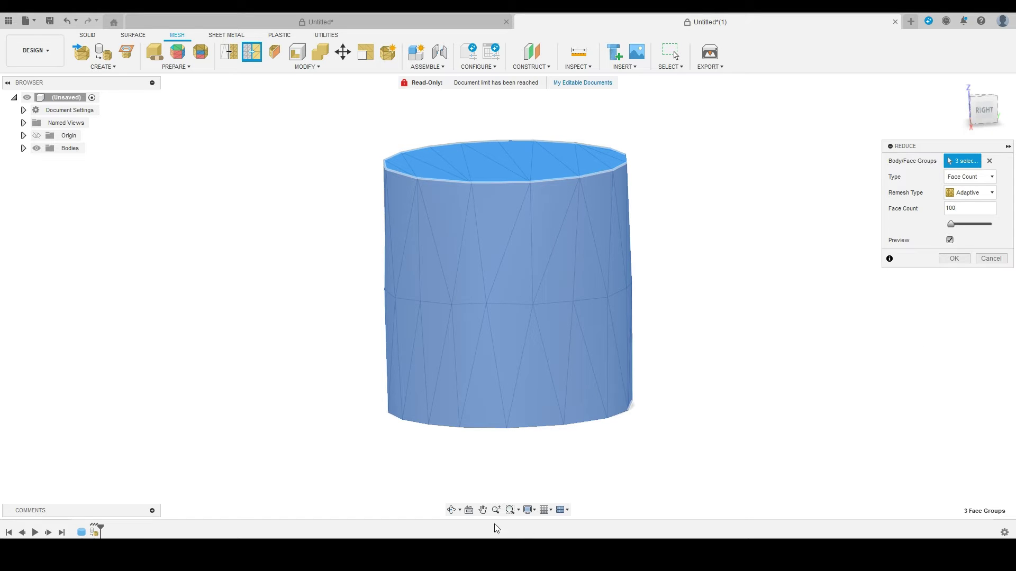
Check the reduced preview from above and lower the Face Count to 60.
left_click(451, 510)
mouse_move(508, 297)
left_mouse_down()
mouse_move(507, 325)
mouse_move(514, 292)
left_mouse_up()
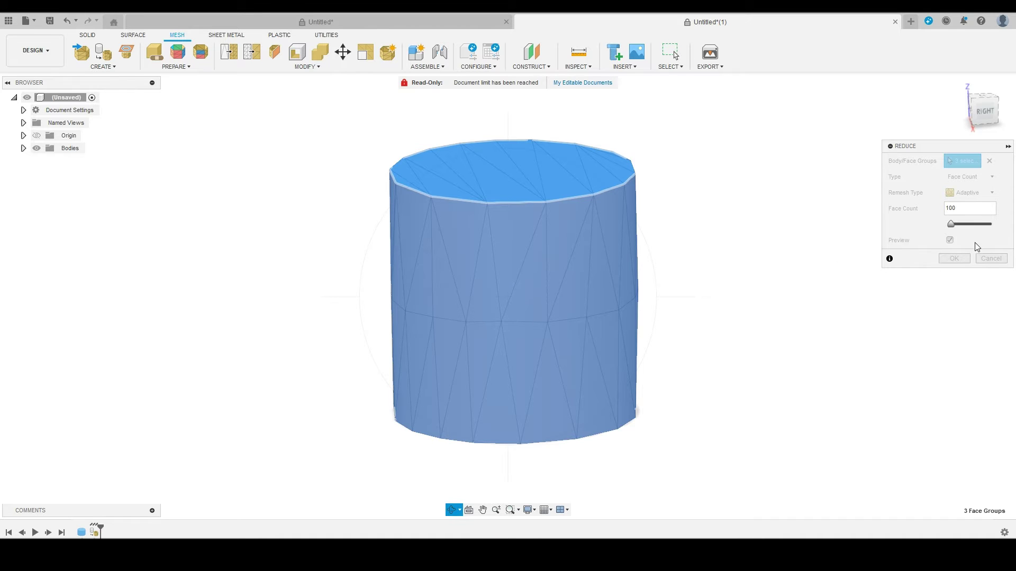
left_click(952, 208)
left_click(952, 208)
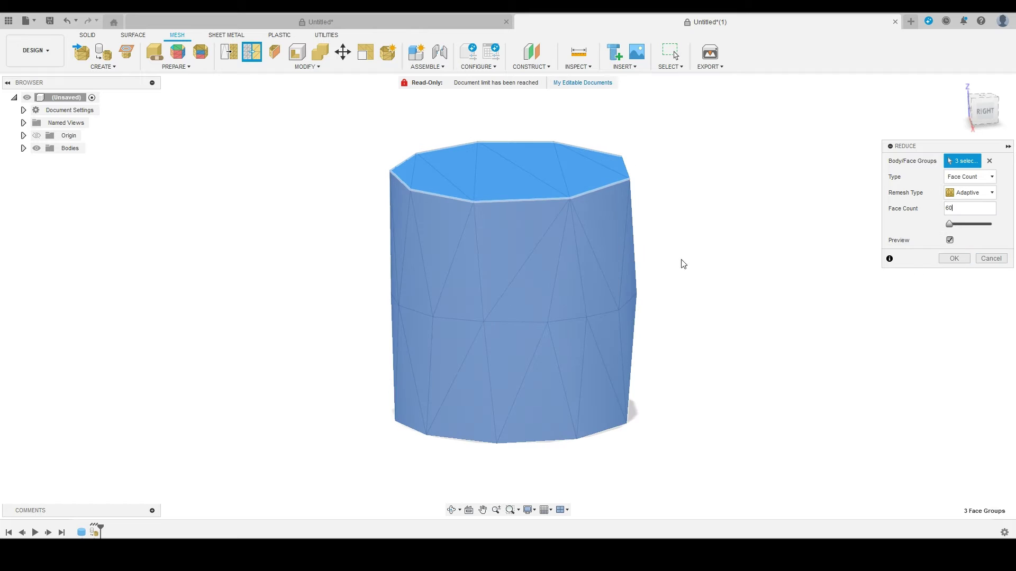
key("F4")
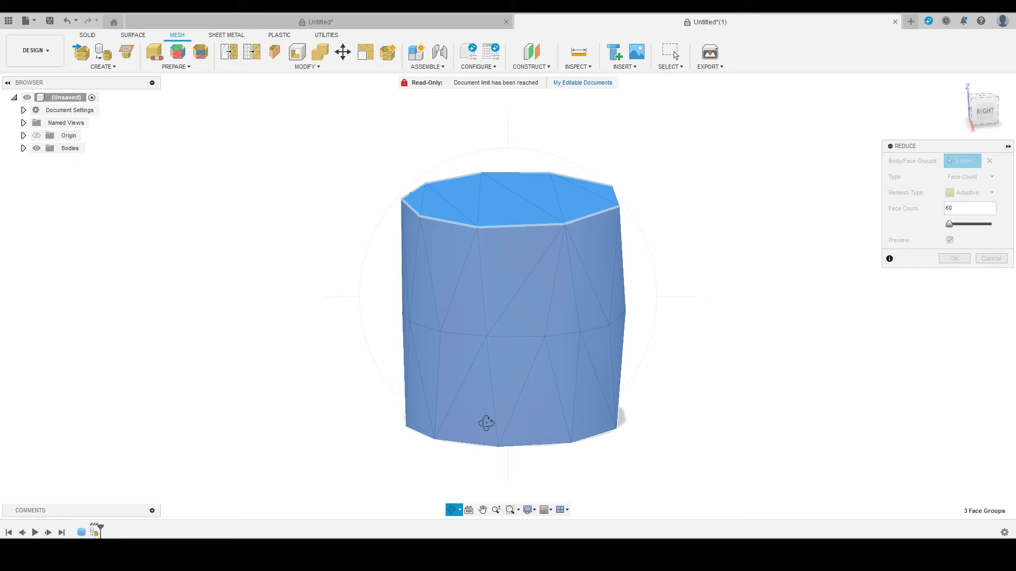
Inspect the preview from the right, back, left and front, set Face Count to about 58, and apply the reduction.
left_click(983, 110)
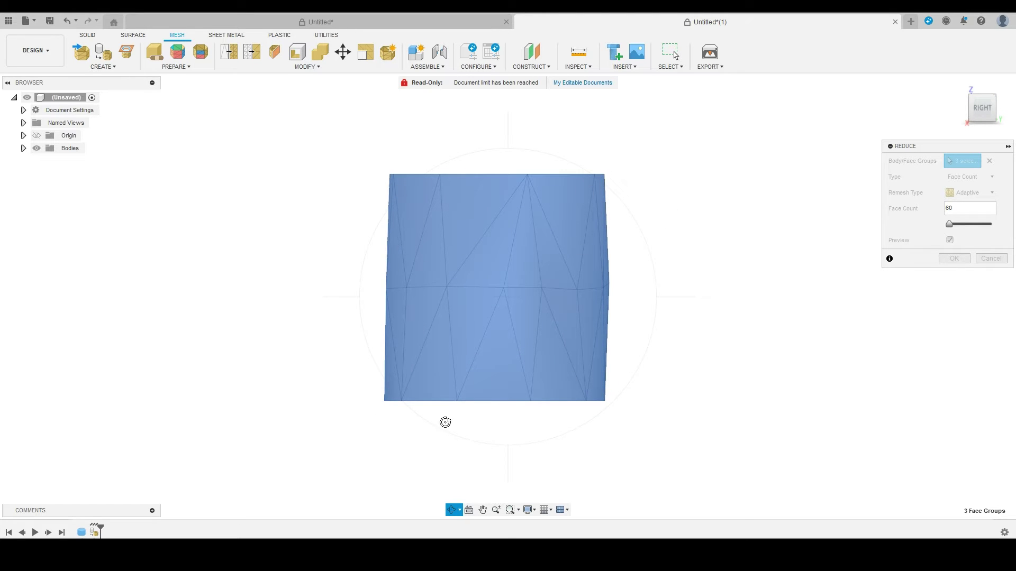
key("Escape")
left_click(958, 209)
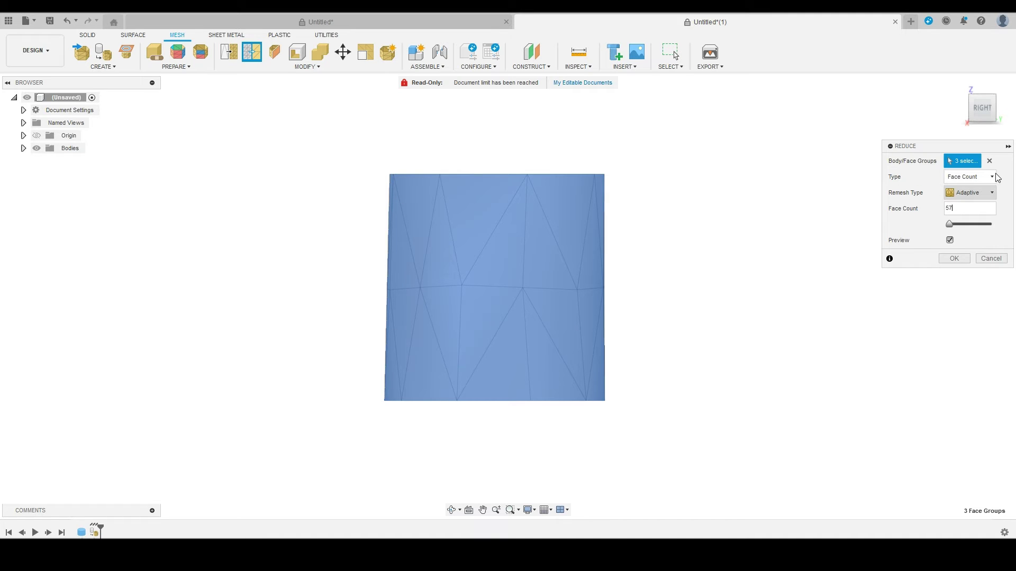
left_click(1003, 110)
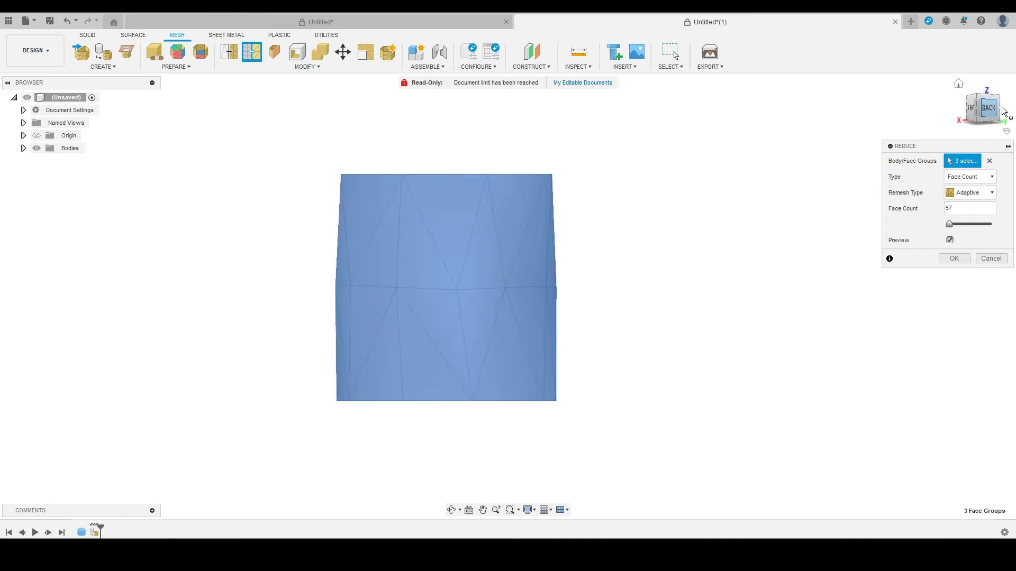
left_click(1004, 110)
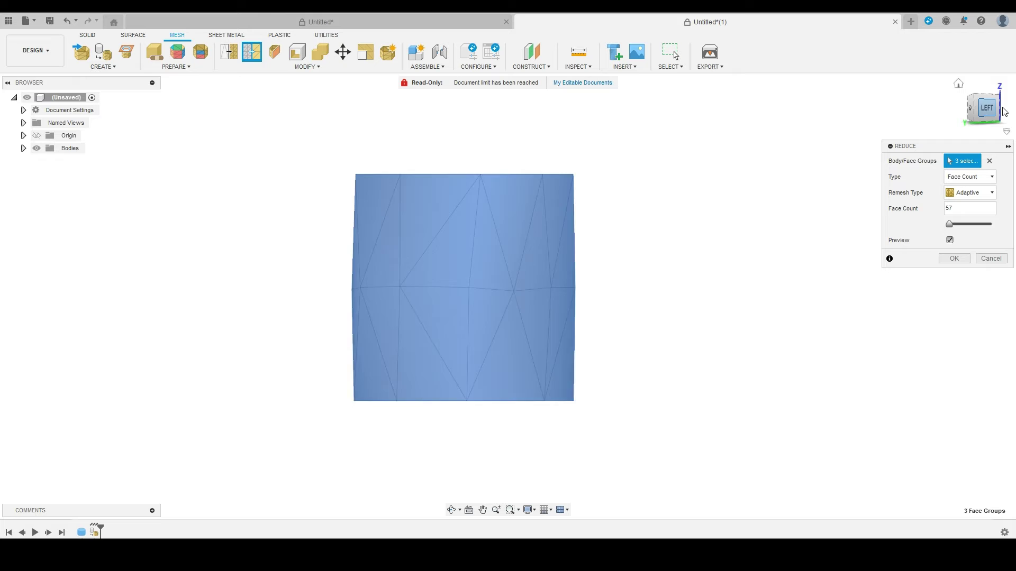
left_click(1003, 110)
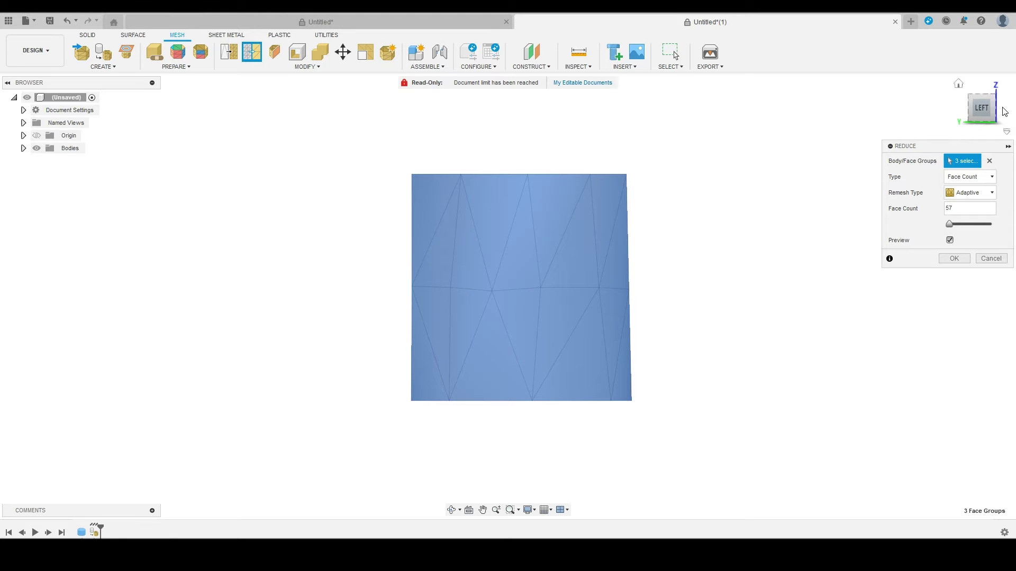
mouse_move(507, 296)
middle_mouse_down("shift")
mouse_move(511, 381)
mouse_move(509, 331)
middle_mouse_up("shift")
left_click(959, 209)
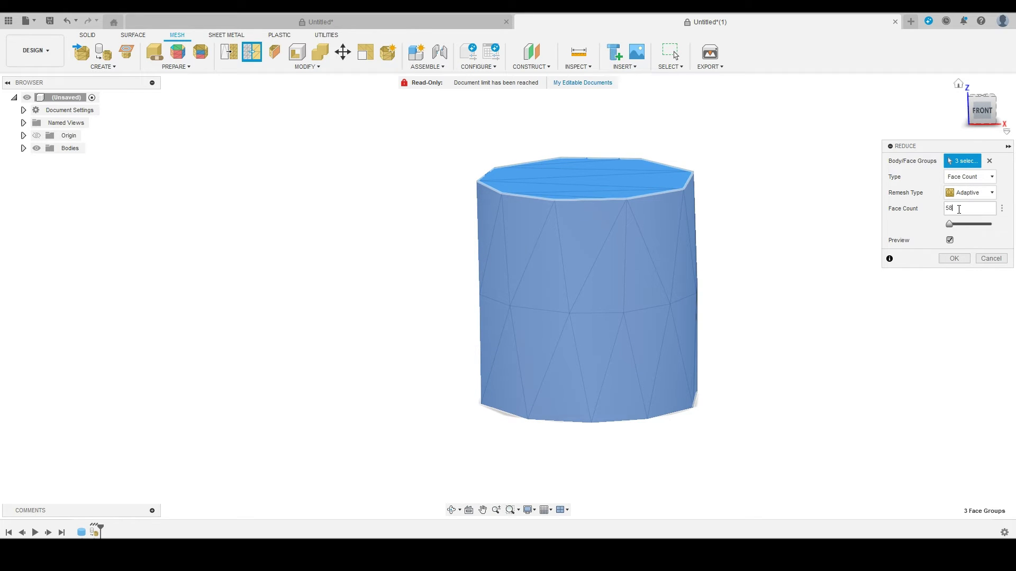
left_click(960, 260)
left_click(452, 510)
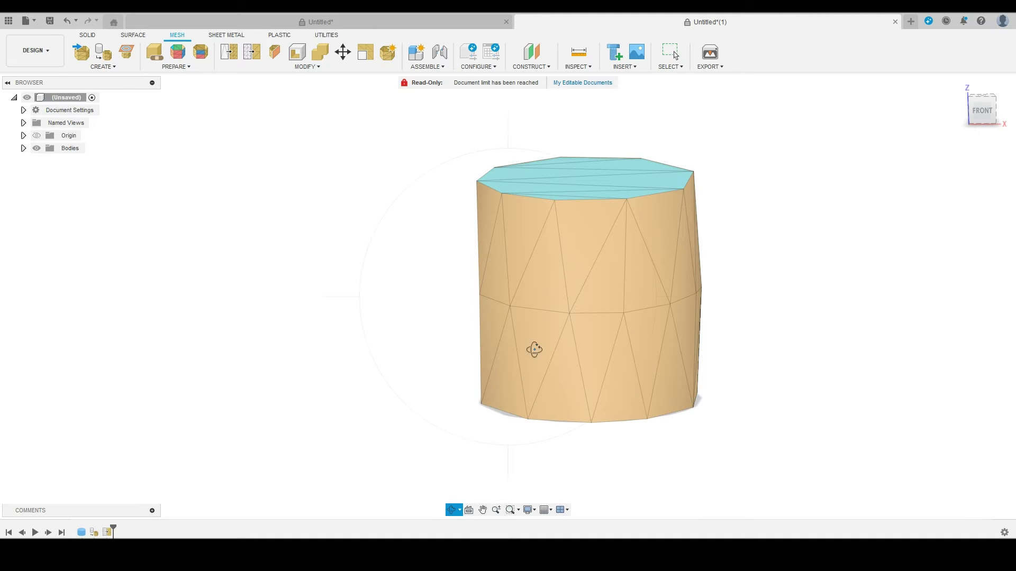
left_click_drag(535, 349, 418, 341)
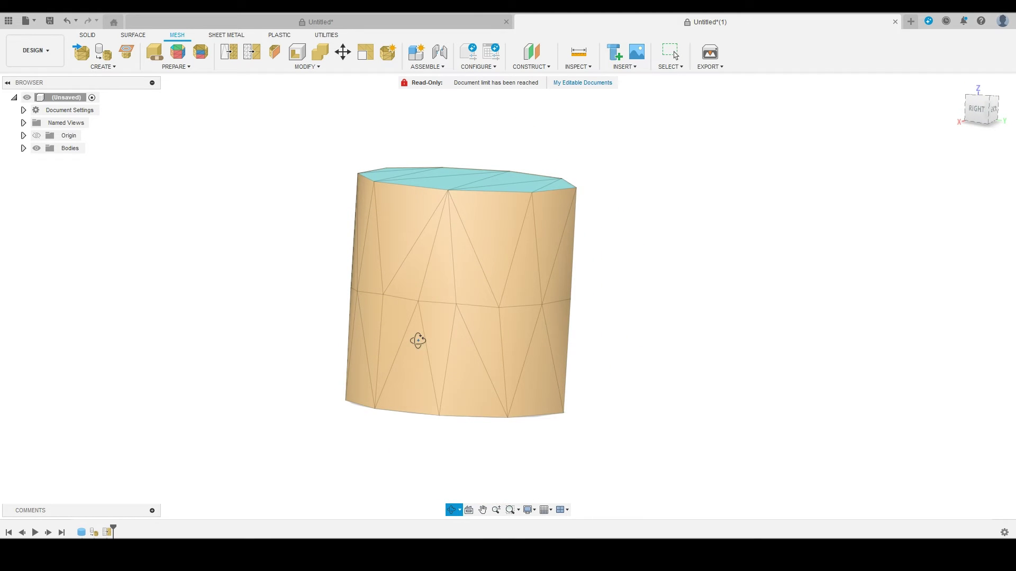
key("Escape")
Convert the Body1 mesh into a parametric solid with Convert Mesh.
left_click(23, 148)
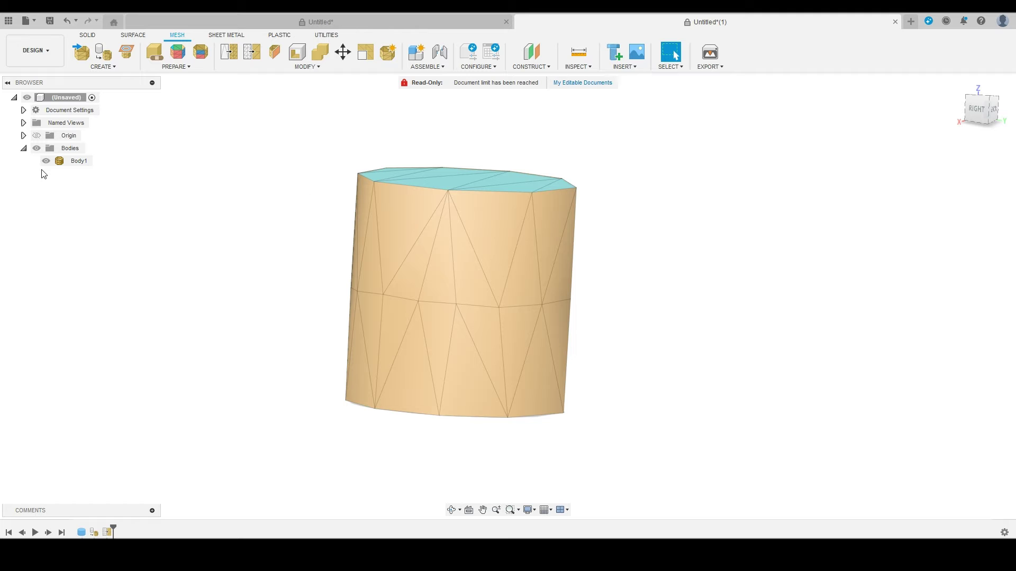
left_click(51, 164)
left_click(353, 107)
left_click_drag(238, 97, 687, 456)
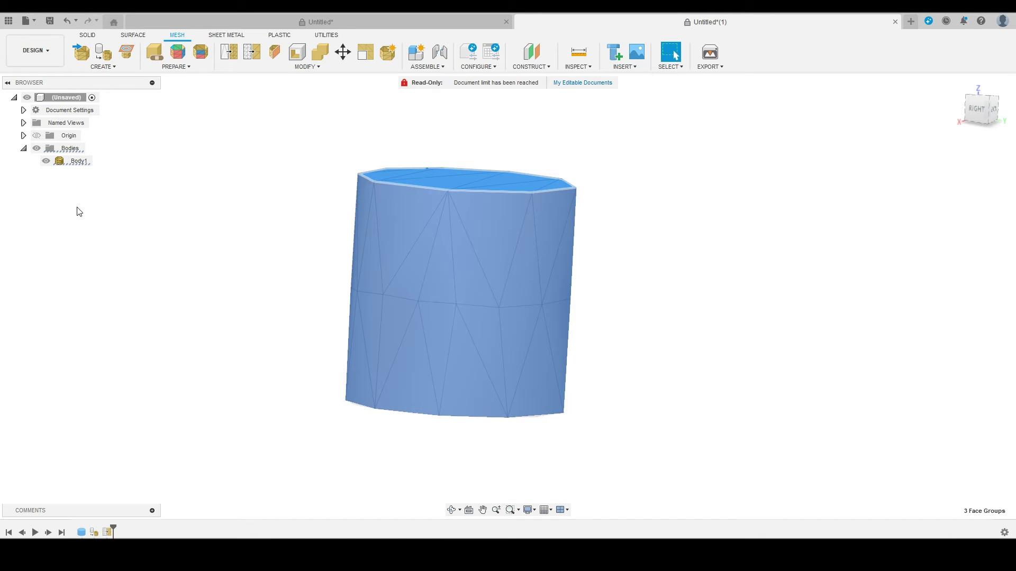
left_click(311, 67)
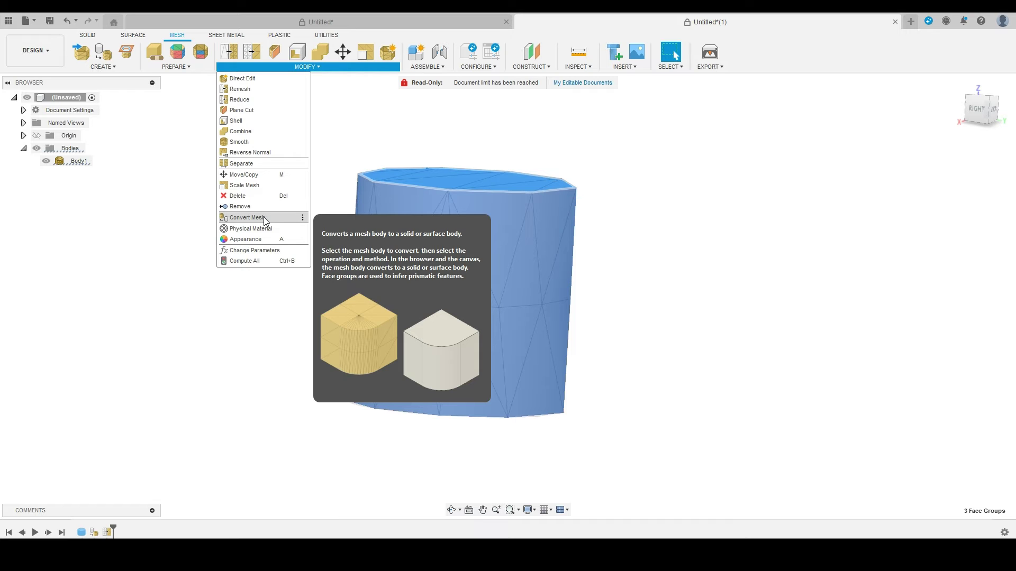
left_click(264, 218)
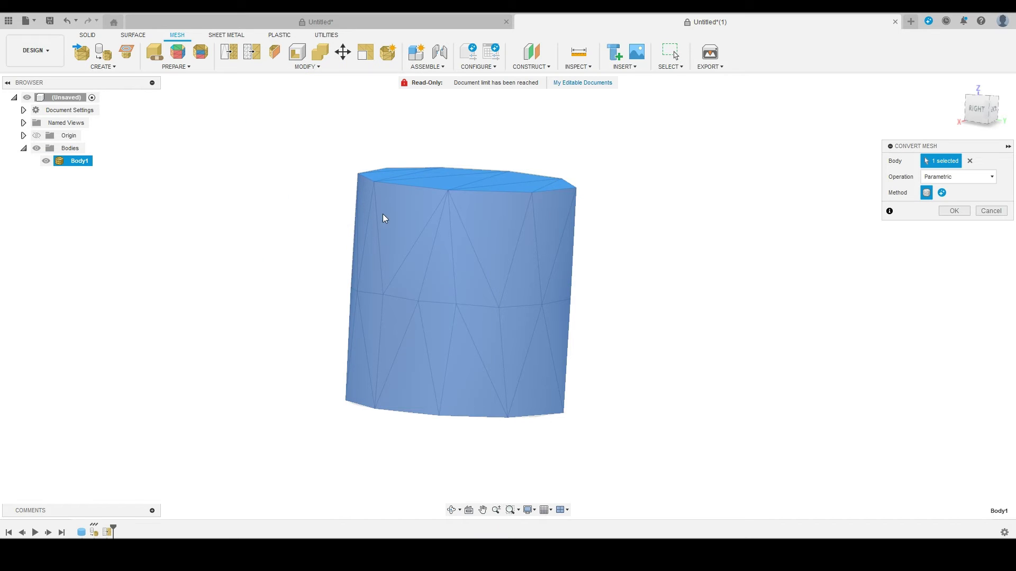
left_click(955, 211)
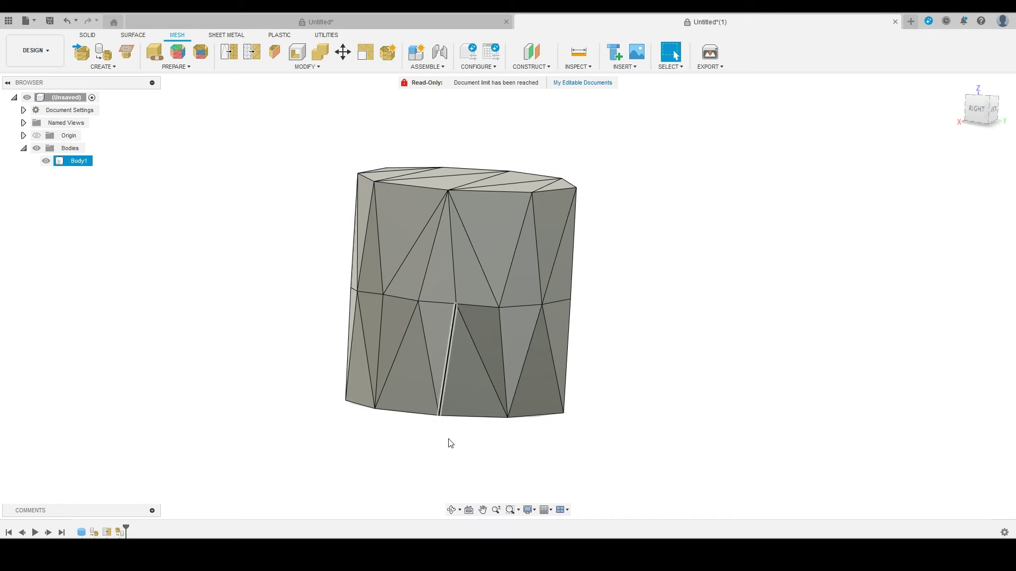
left_click(452, 509)
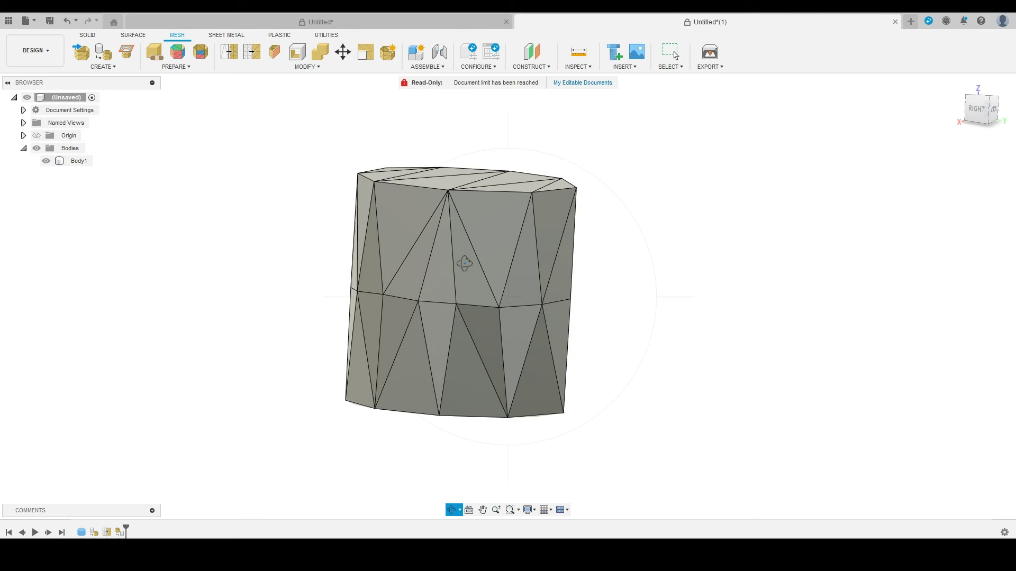
mouse_move(465, 262)
left_mouse_down()
mouse_move(513, 272)
mouse_move(485, 281)
mouse_move(471, 325)
mouse_move(475, 363)
mouse_move(467, 260)
left_mouse_up()
left_click_drag(468, 260, 500, 261)
left_click_drag(558, 226, 950, 433)
key("Escape")
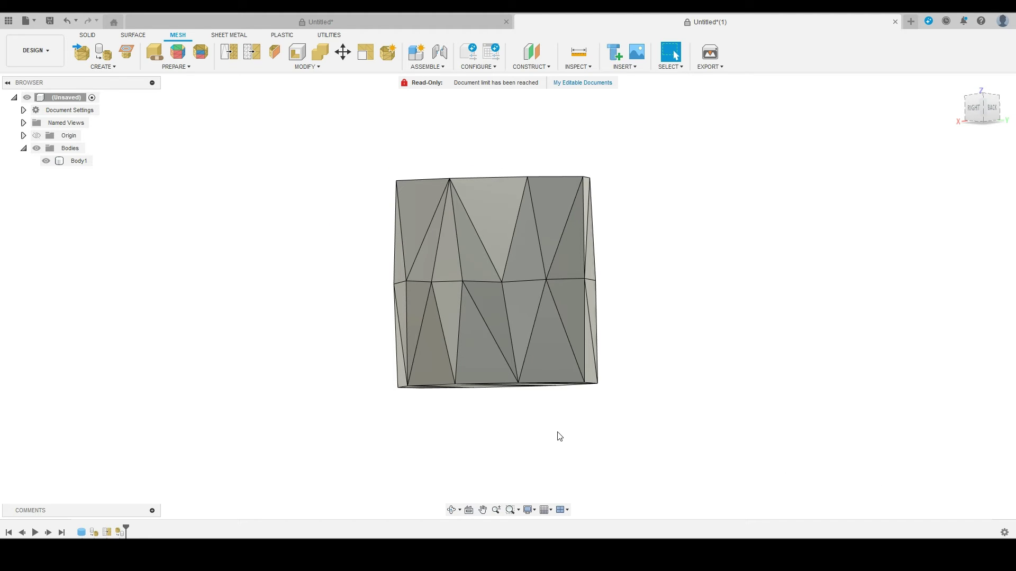
Shell all faces of Body1 inward with a 1.00 mm inside thickness, then orbit to inspect.
left_click(87, 34)
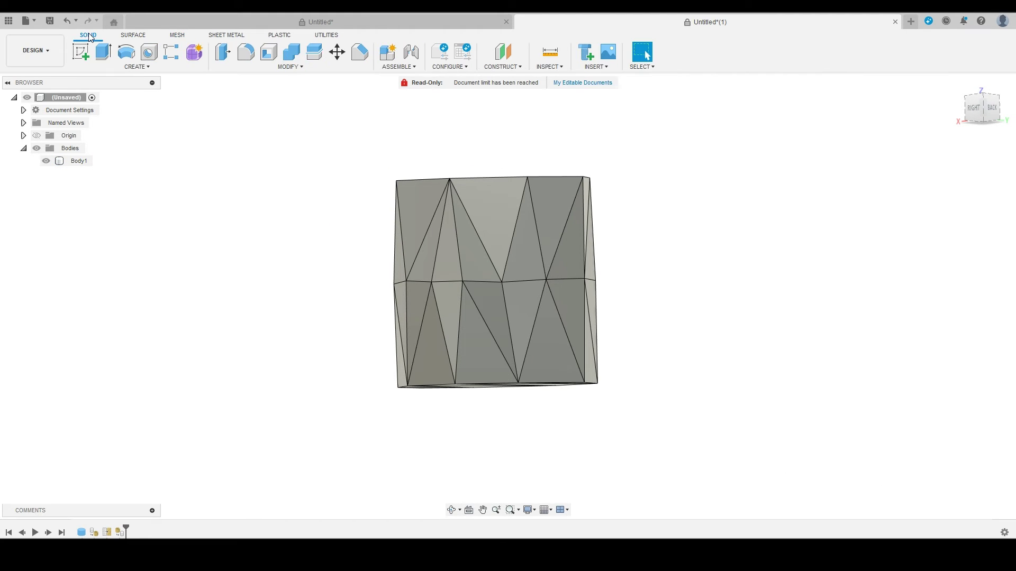
left_click(268, 52)
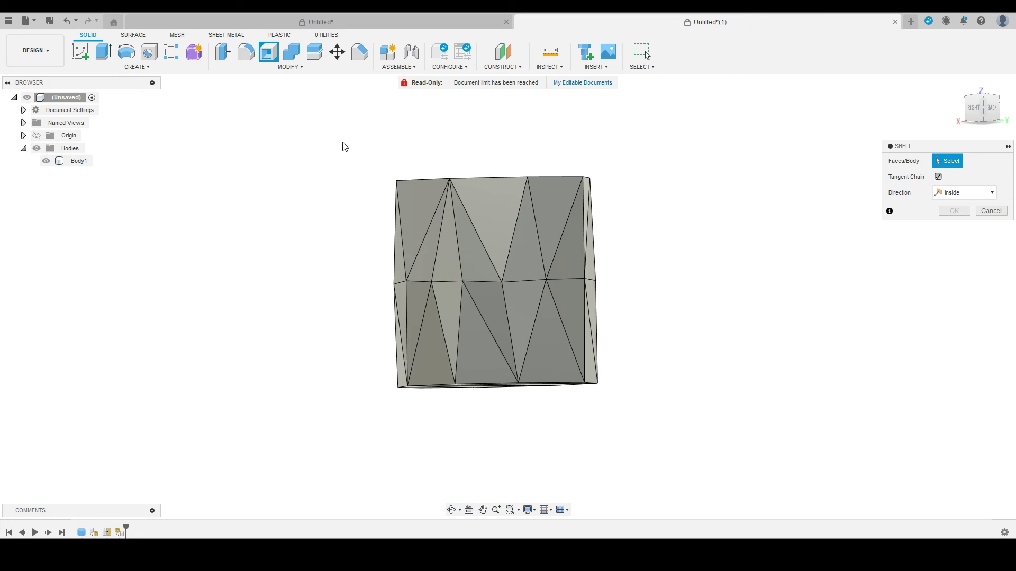
left_click_drag(345, 146, 735, 464)
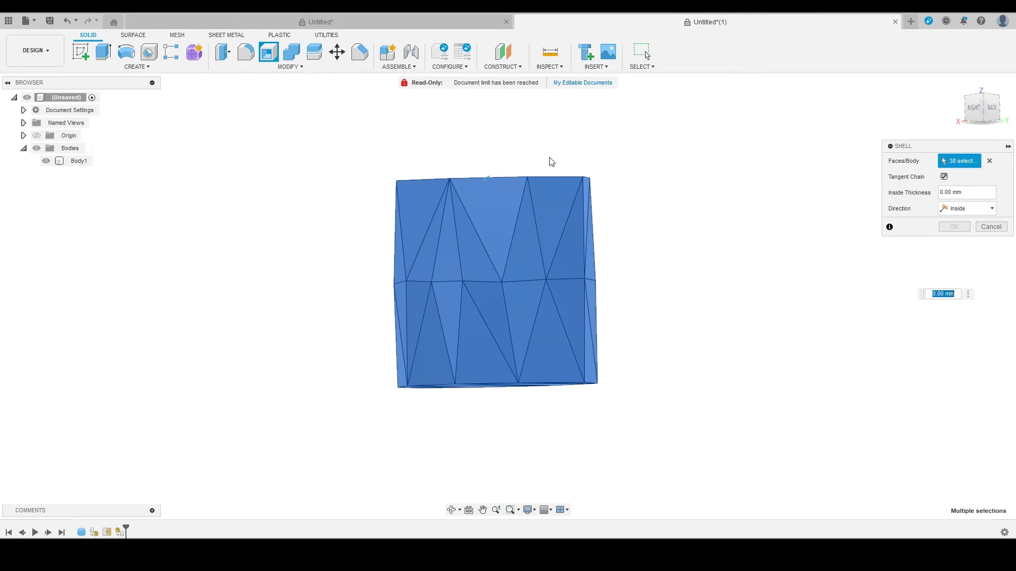
left_click(941, 192)
type("1.00")
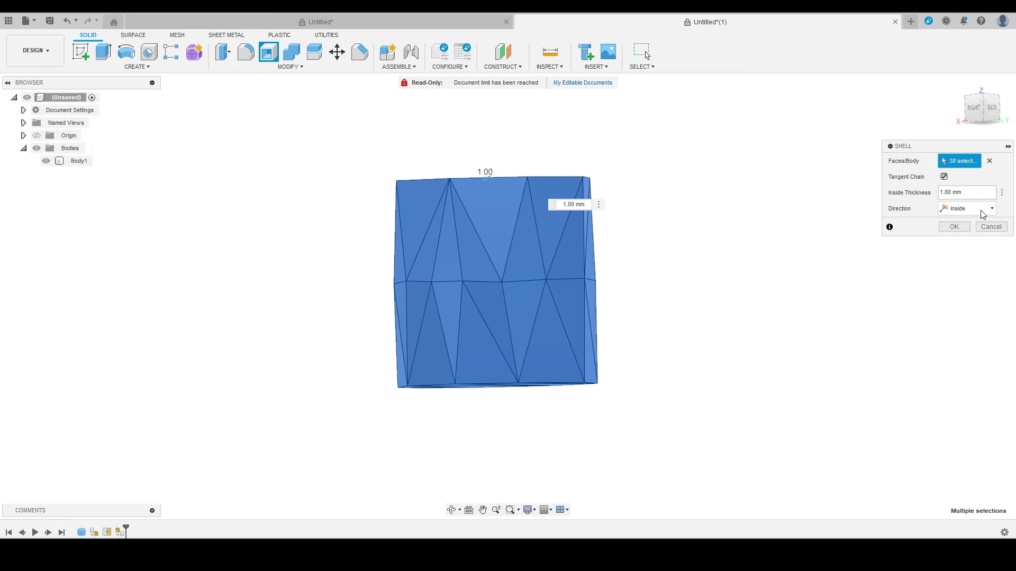
left_click(955, 227)
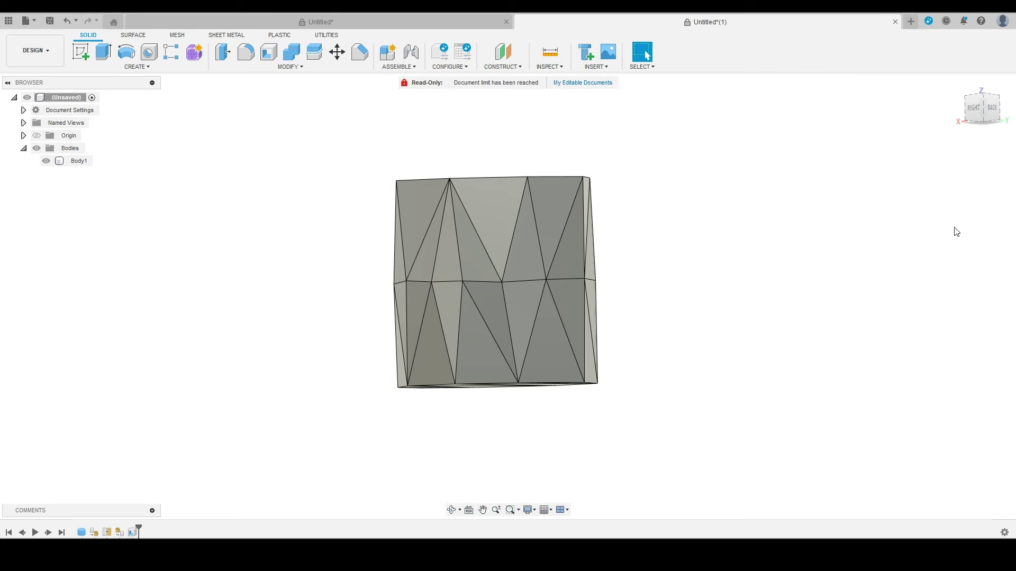
left_click(452, 510)
left_click_drag(518, 249, 582, 241)
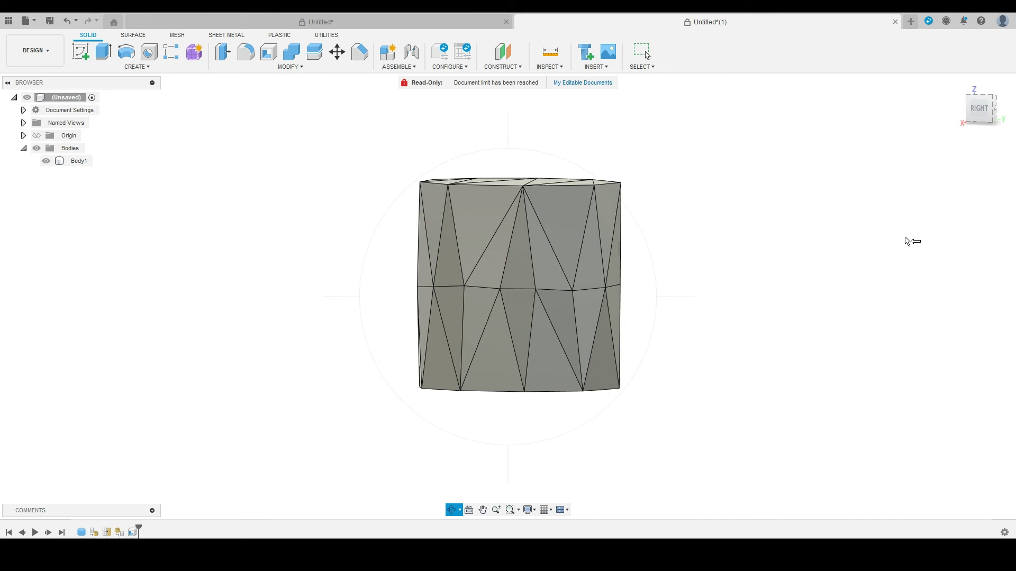
Start a new sketch on the side plane through the body from the Right view.
key("Escape")
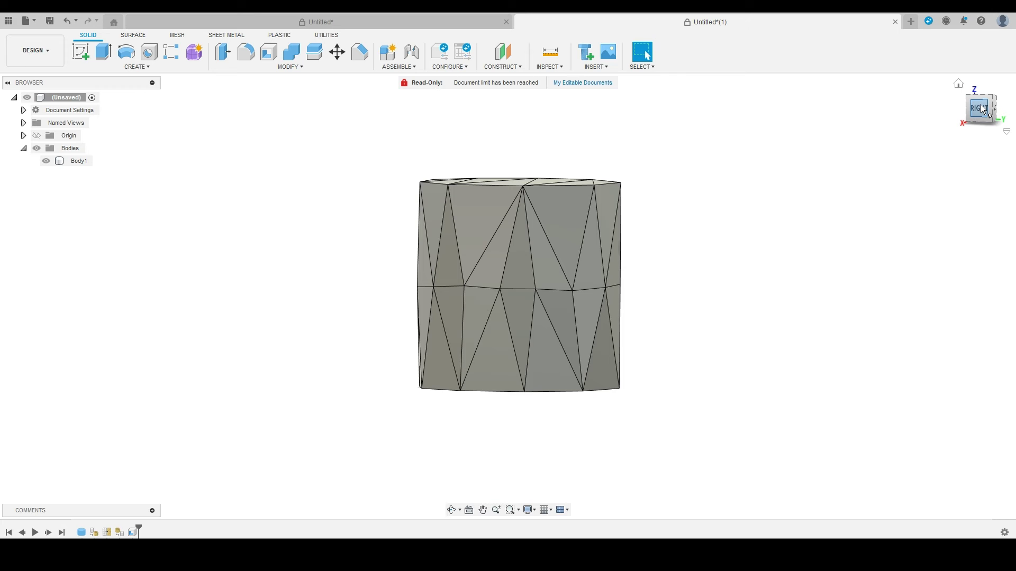
left_click(980, 108)
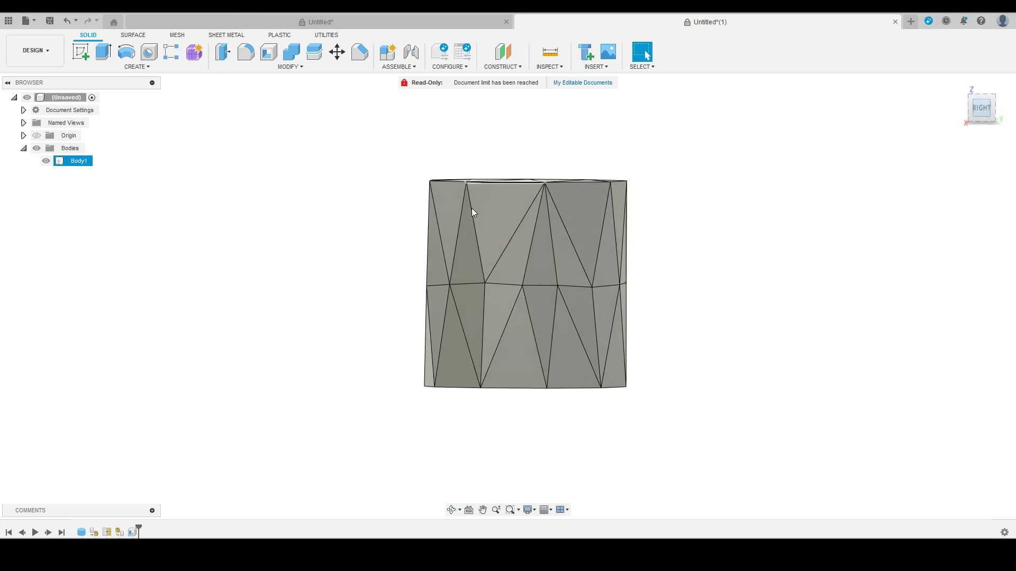
left_click(81, 52)
scroll(606, 306, "down", 5)
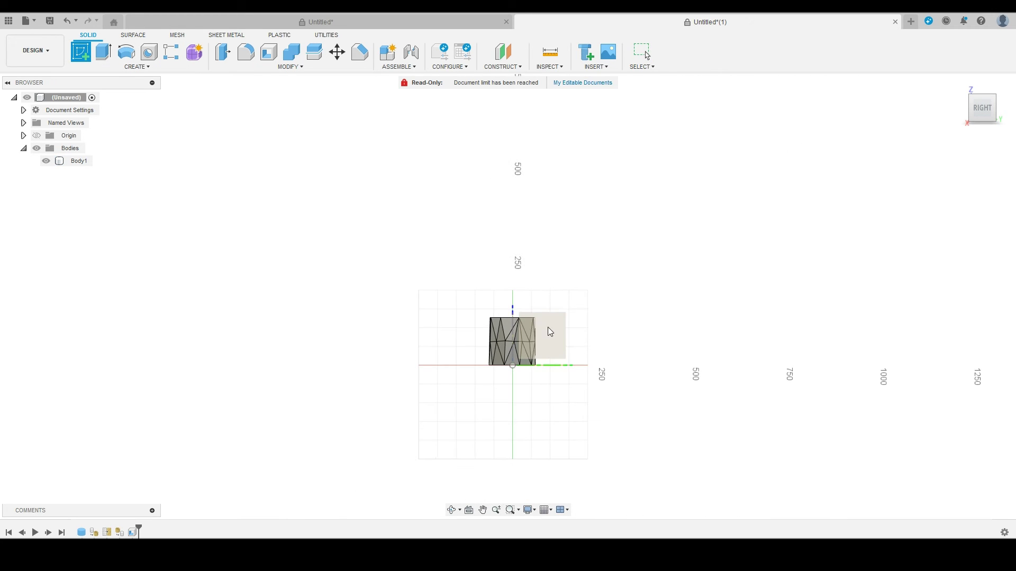
left_click(550, 291)
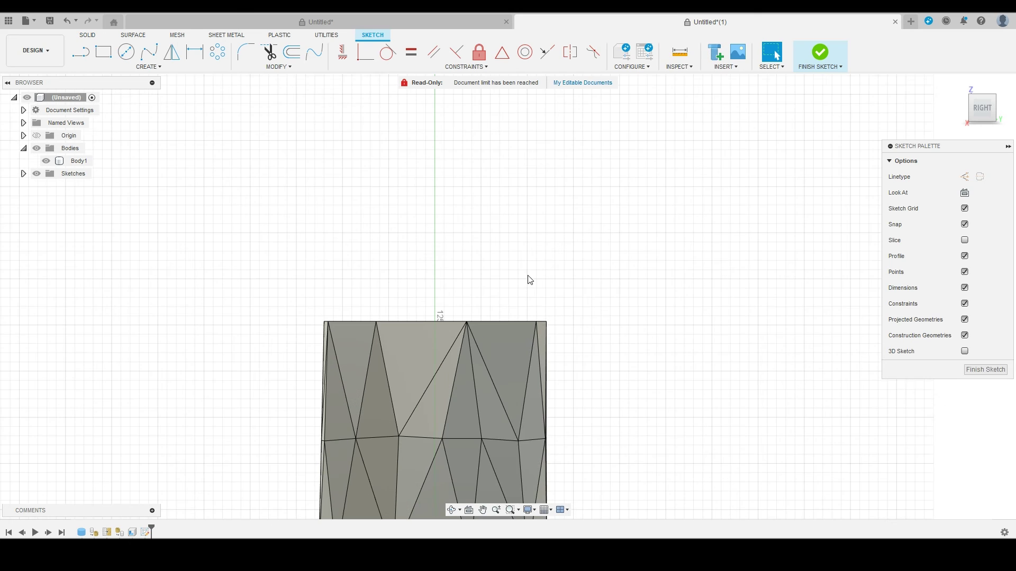
Draw a rectangle about 147 mm wide across the pot's top edge and finish the sketch.
left_click(103, 51)
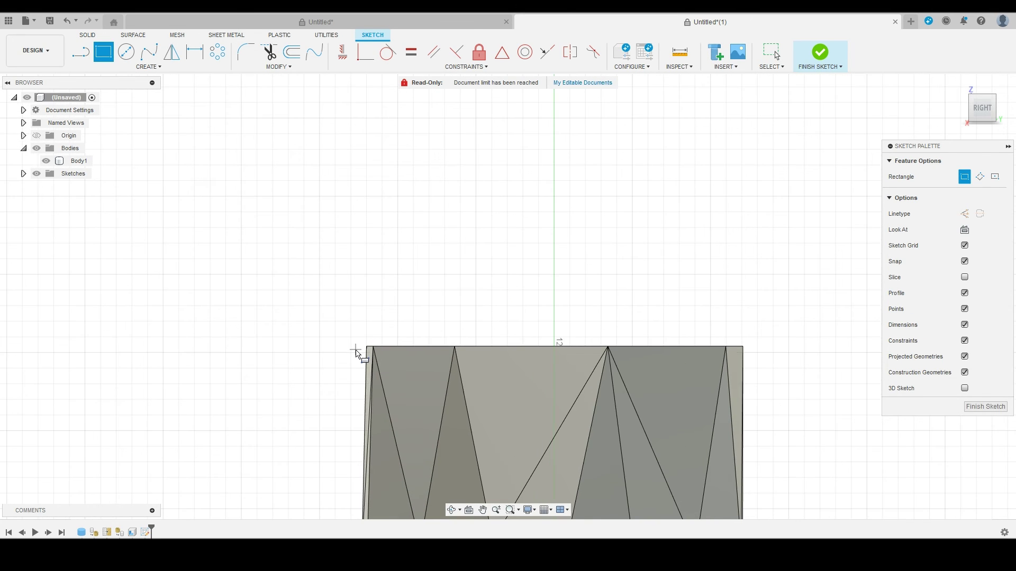
left_click(312, 334)
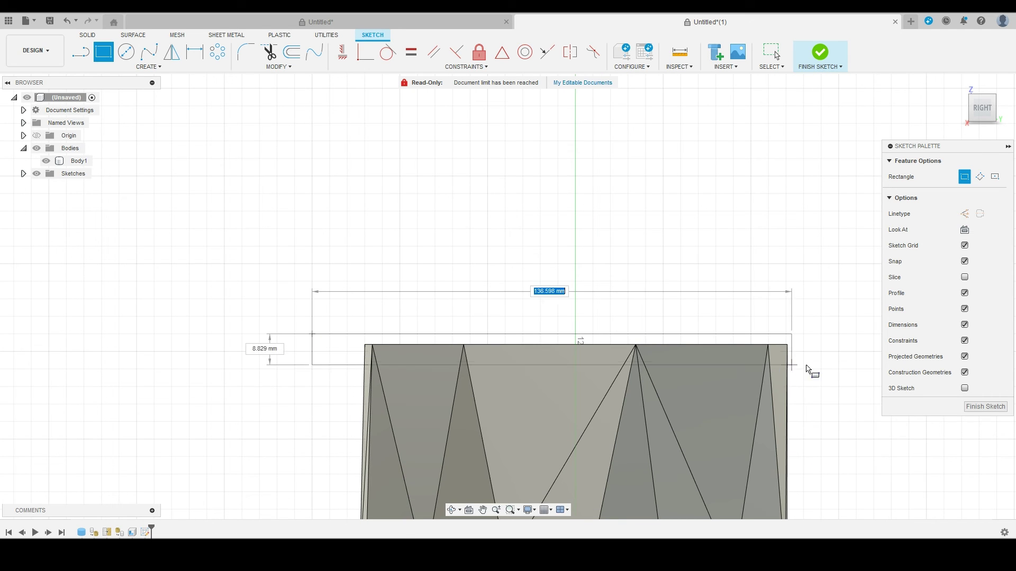
scroll(829, 356, "up", 1)
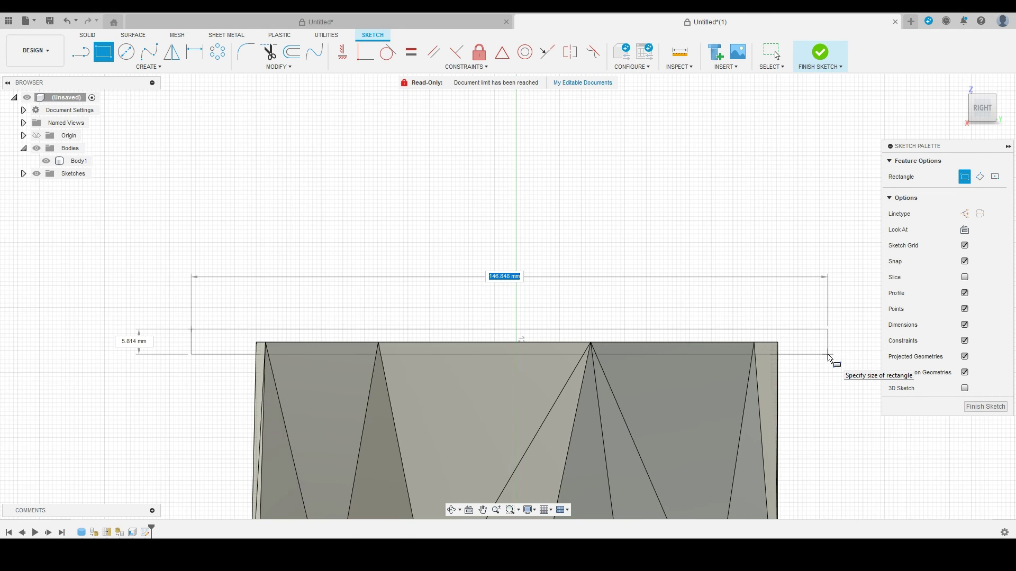
scroll(829, 357, "down", 1)
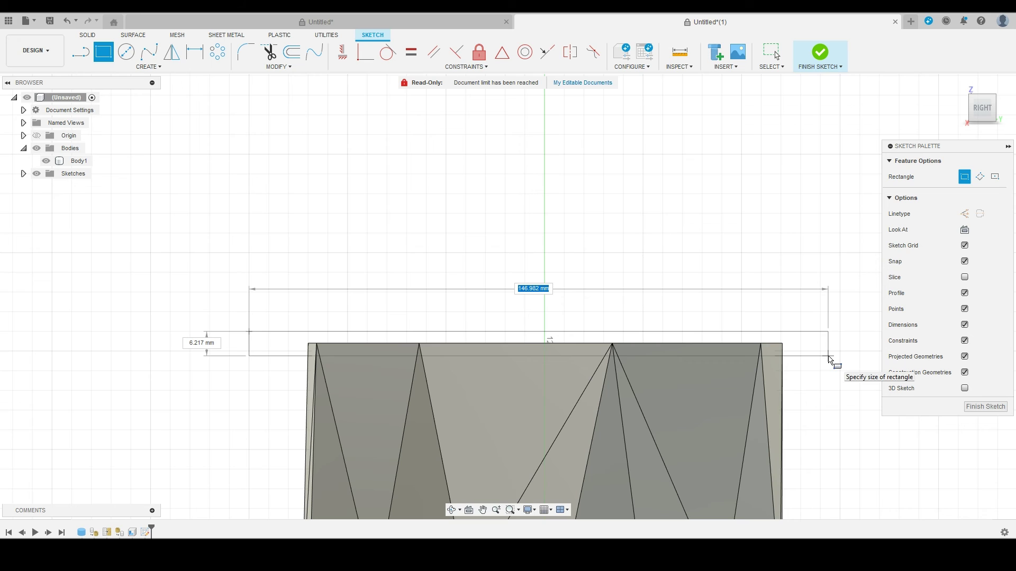
left_click(829, 356)
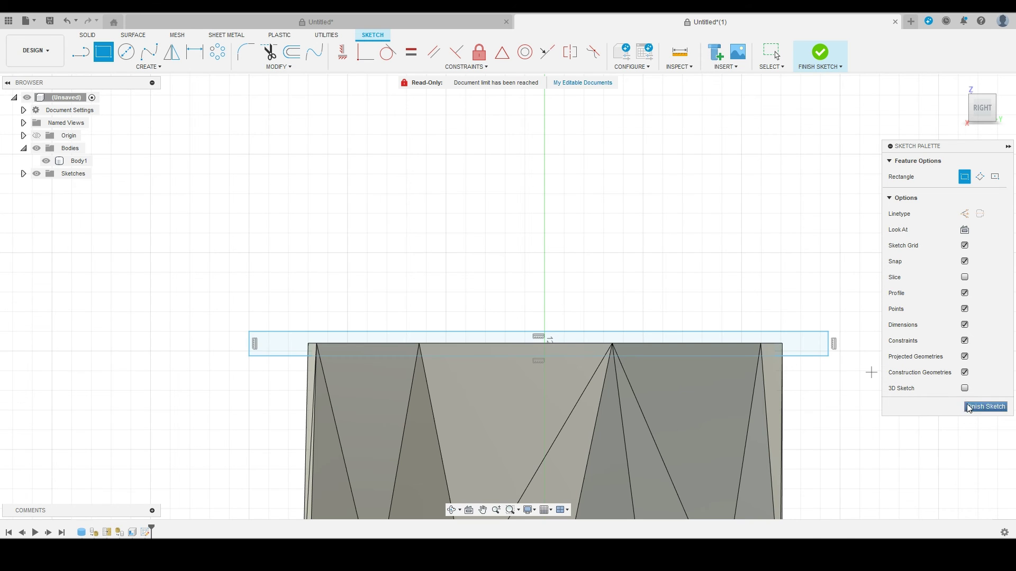
left_click(985, 407)
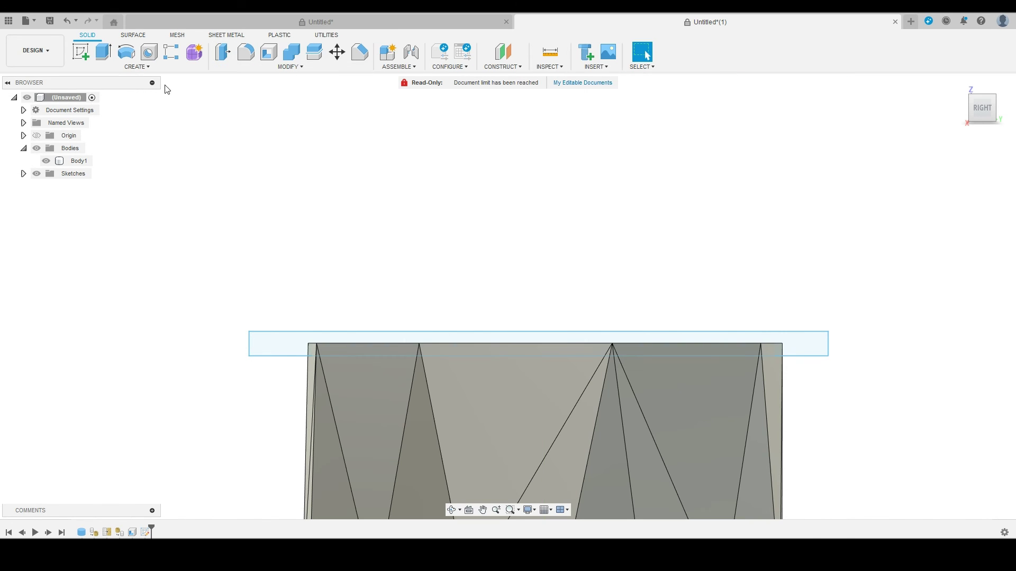
Cut away the pot's top with a symmetric 100 mm extrude of the rectangle profile.
left_click(110, 52)
left_click(267, 339)
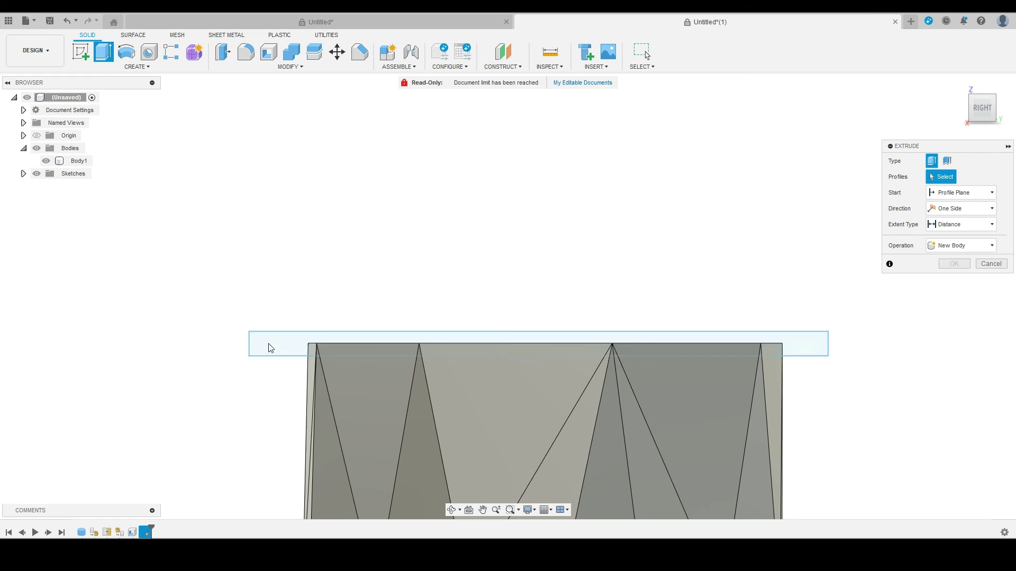
left_click(272, 344)
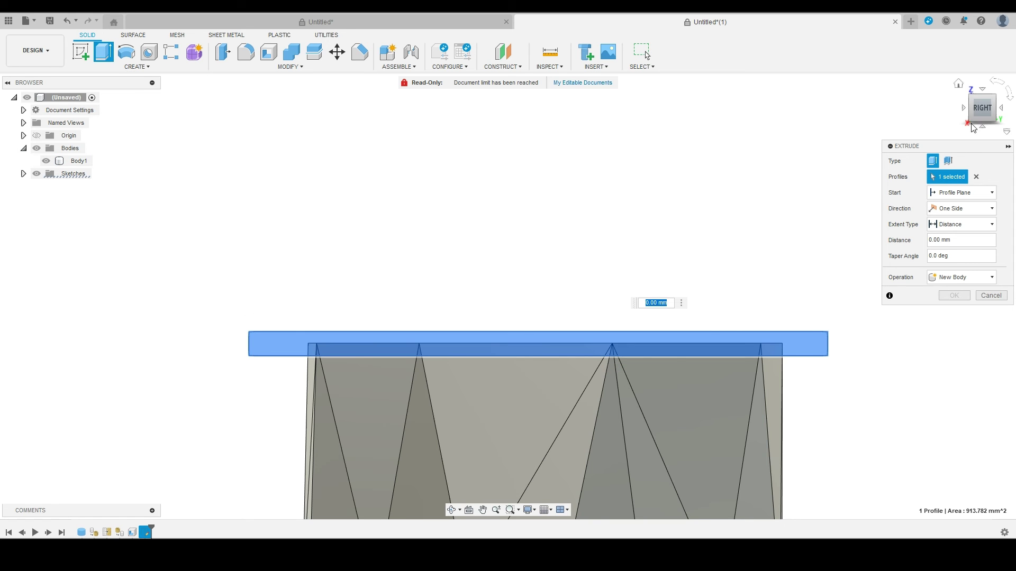
left_click(973, 93)
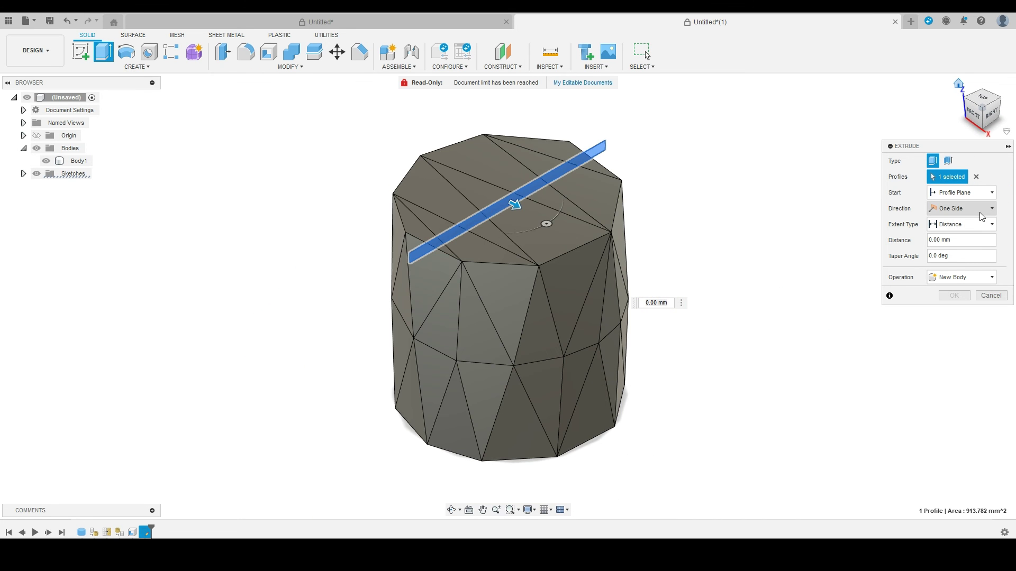
left_click(982, 212)
left_click(953, 243)
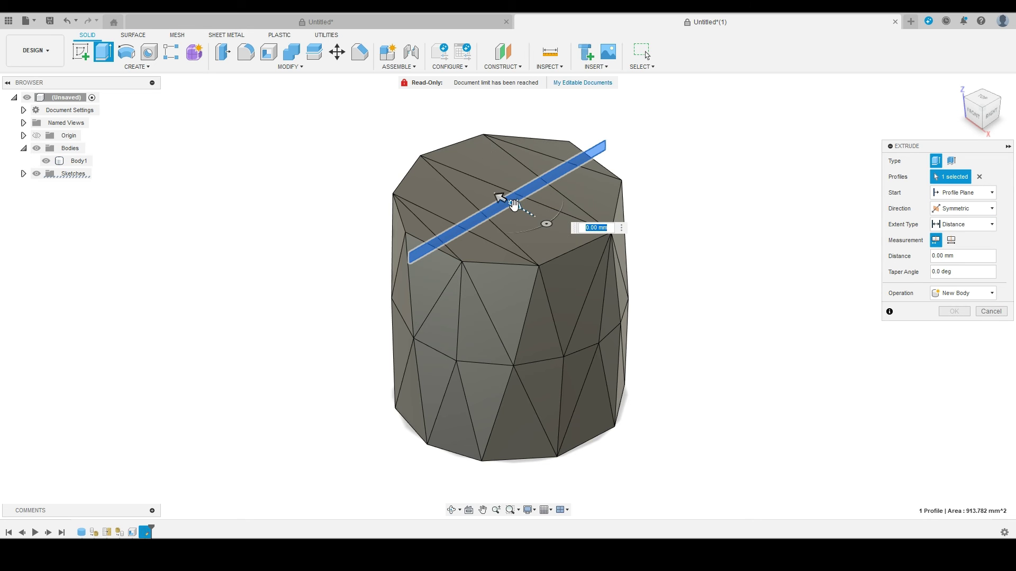
left_click_drag(514, 220, 646, 281)
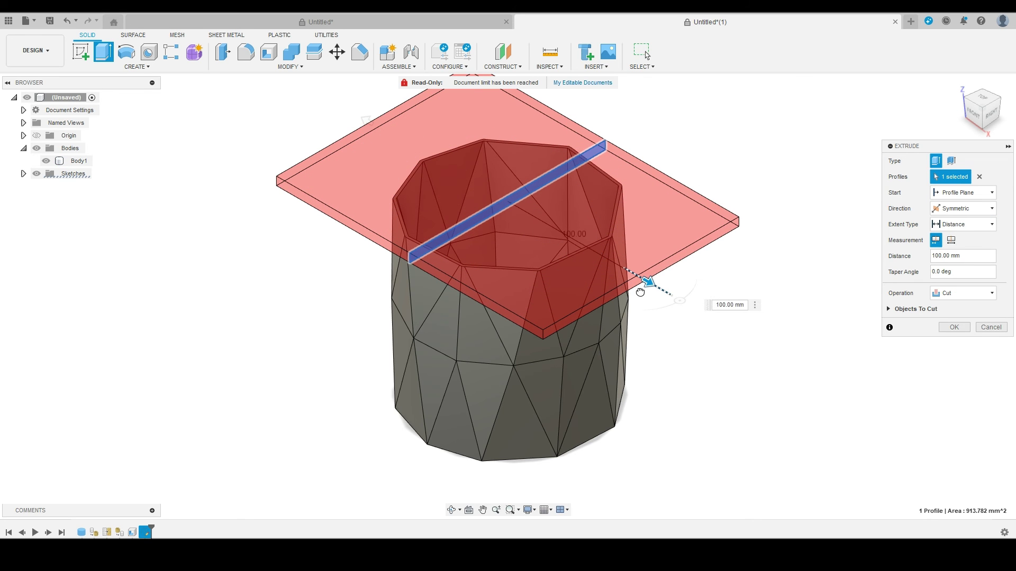
left_click(960, 329)
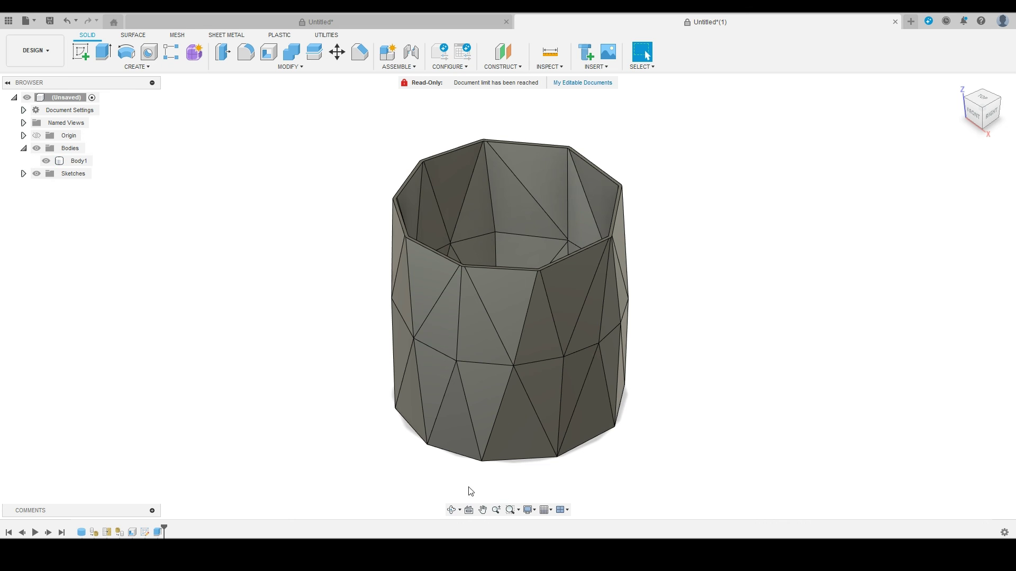
left_click(453, 510)
left_click_drag(497, 439, 433, 325)
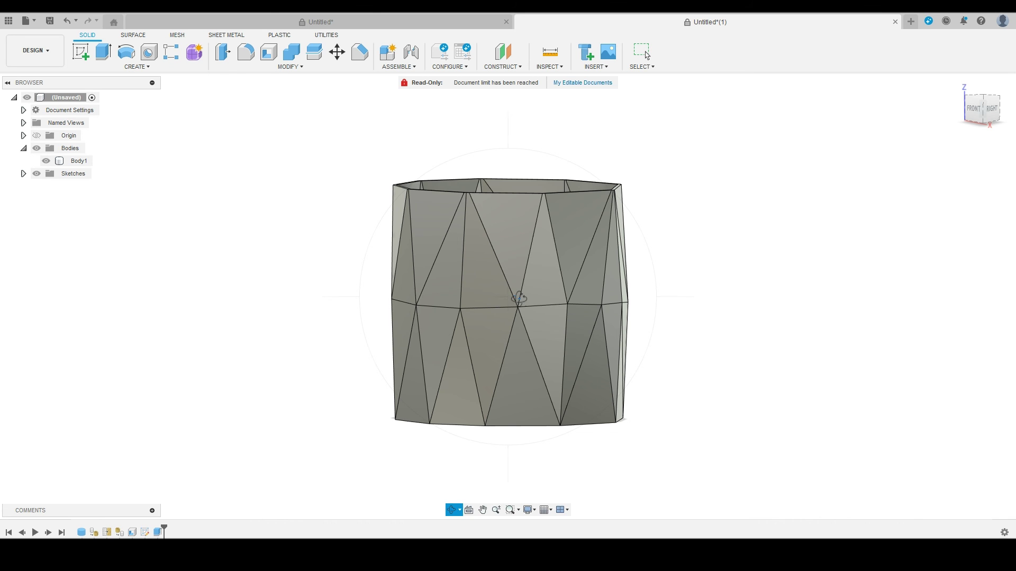
mouse_move(519, 299)
middle_mouse_down("shift")
mouse_move(523, 316)
mouse_move(508, 283)
mouse_move(517, 220)
mouse_move(494, 165)
mouse_move(508, 319)
mouse_move(473, 321)
mouse_move(510, 323)
mouse_move(518, 311)
middle_mouse_up("shift")
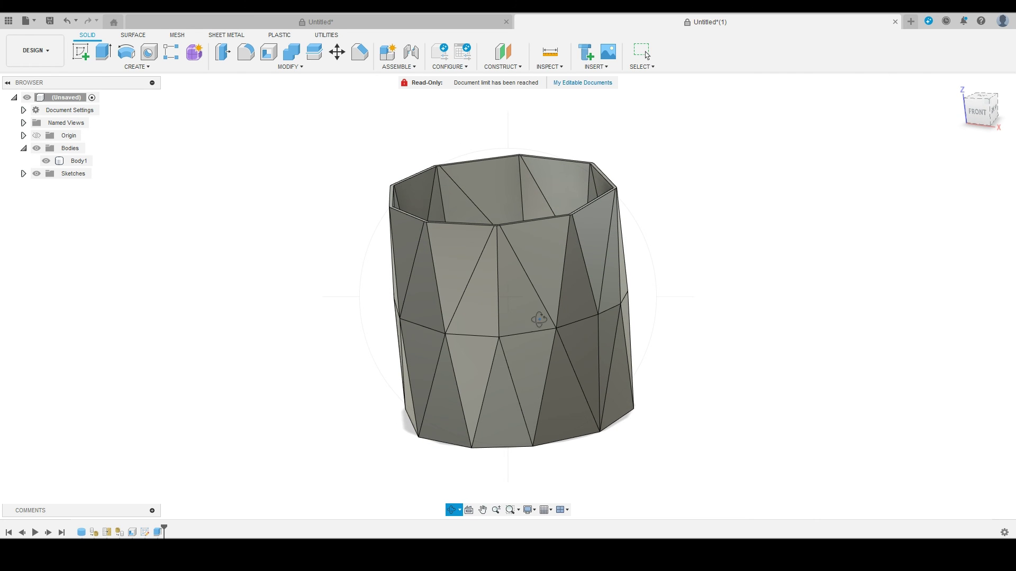